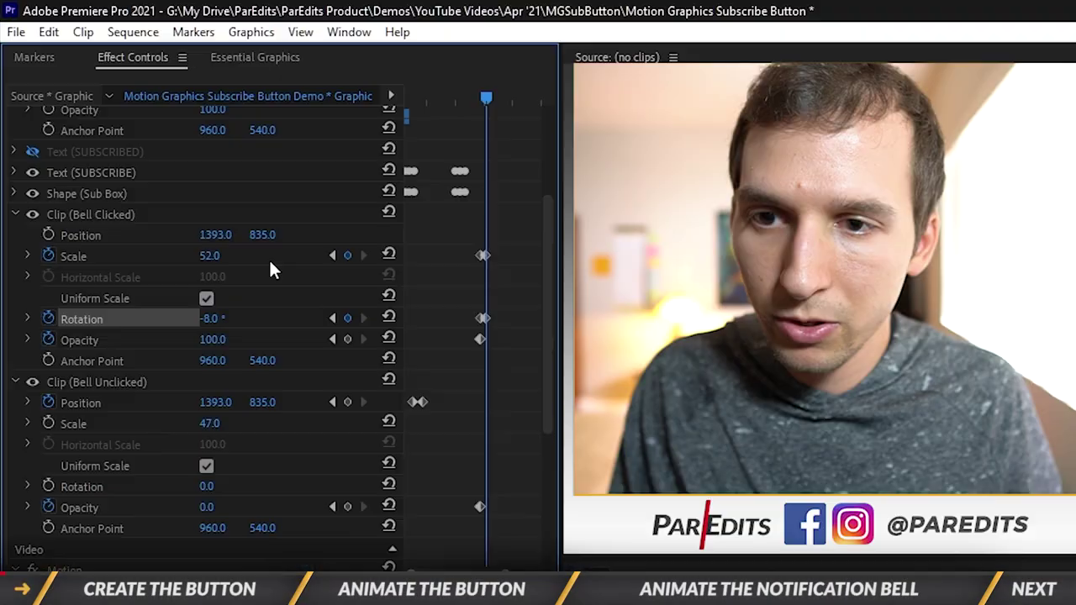
# Preview the finished effect, setting a graphic's scale to 47 and selecting the Bell Unclicked graphic.
pyautogui.click(210, 257)
pyautogui.write('47')
pyautogui.press('Return')
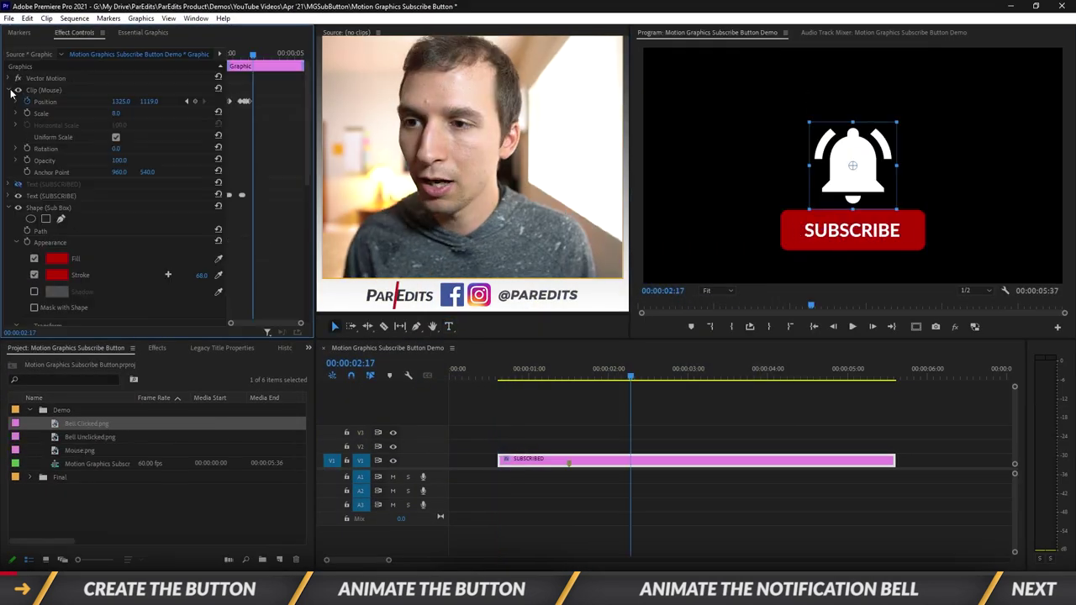
pyautogui.click(54, 149)
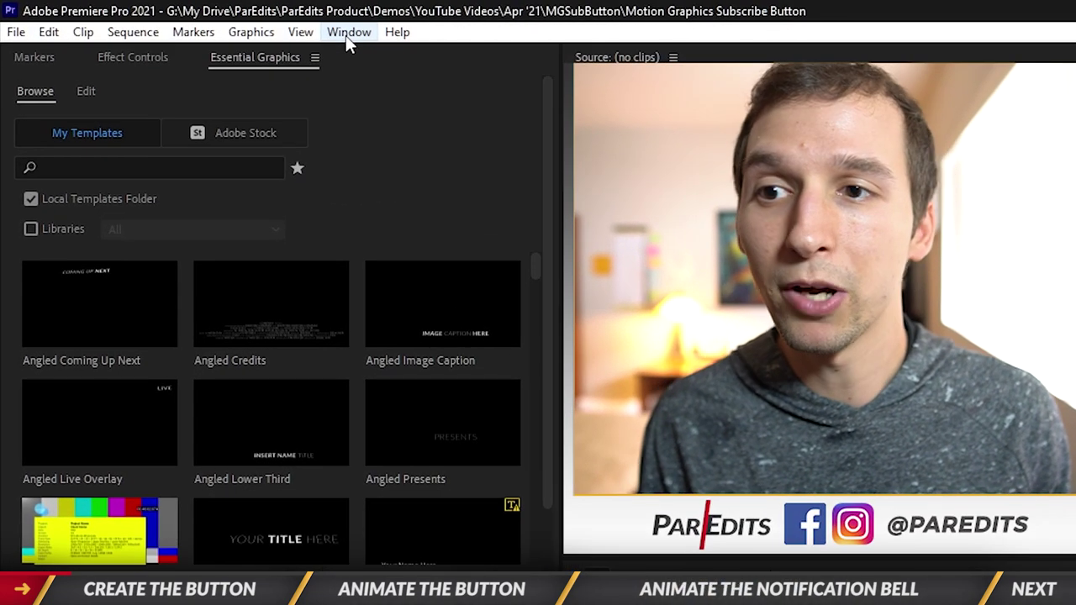
pyautogui.click(347, 34)
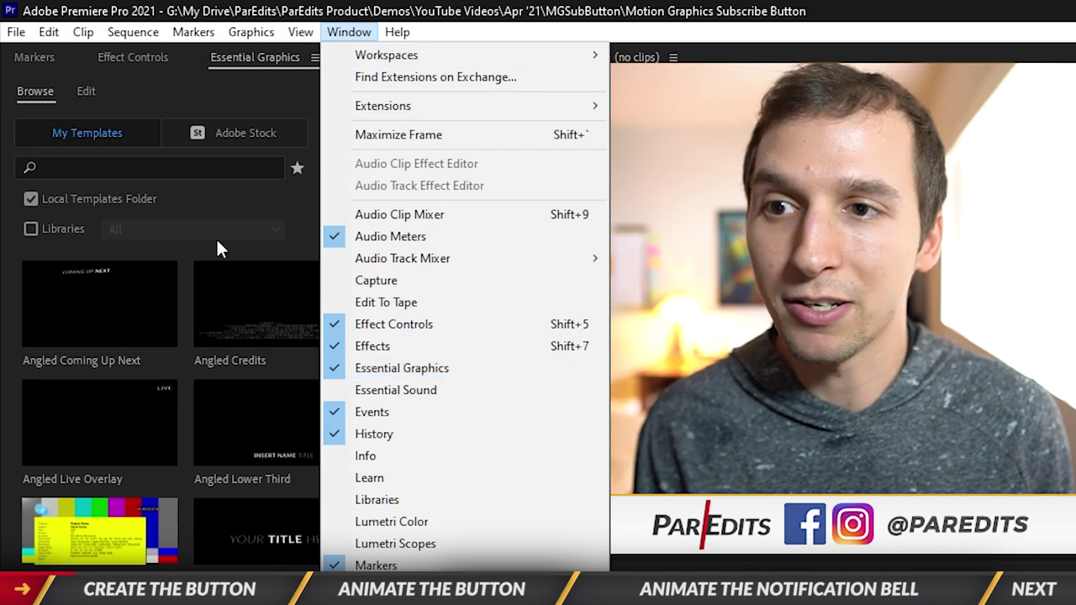
# Show the Essential Graphics panel and switch it to the Edit tab.
pyautogui.click(148, 98)
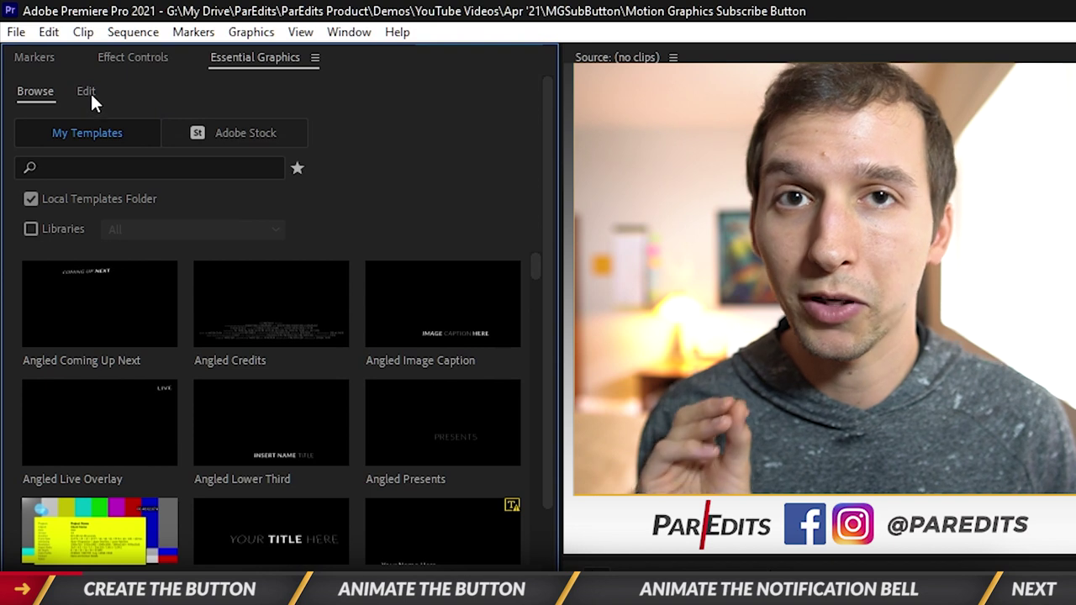
pyautogui.click(89, 93)
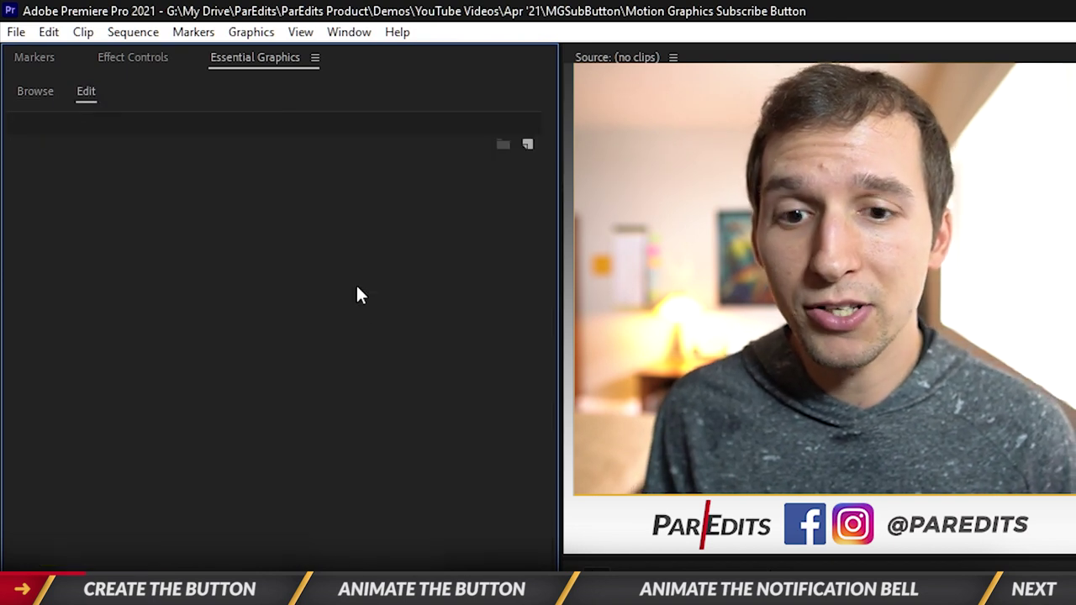
pyautogui.click(528, 145)
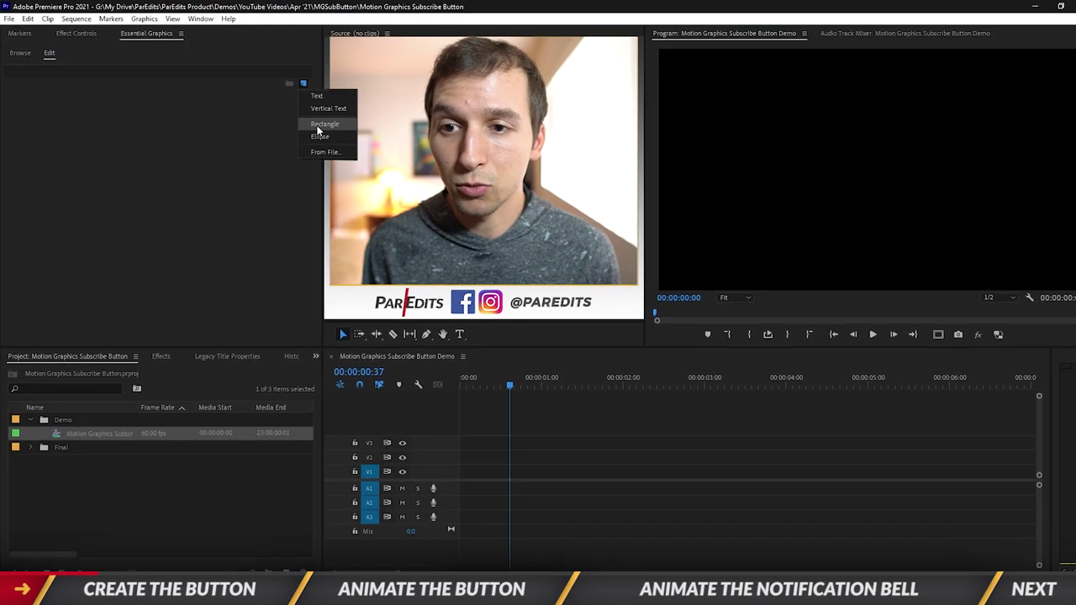
# Add a rectangle layer, widen it to the left, and give it a red BA0000 fill.
pyautogui.click(319, 125)
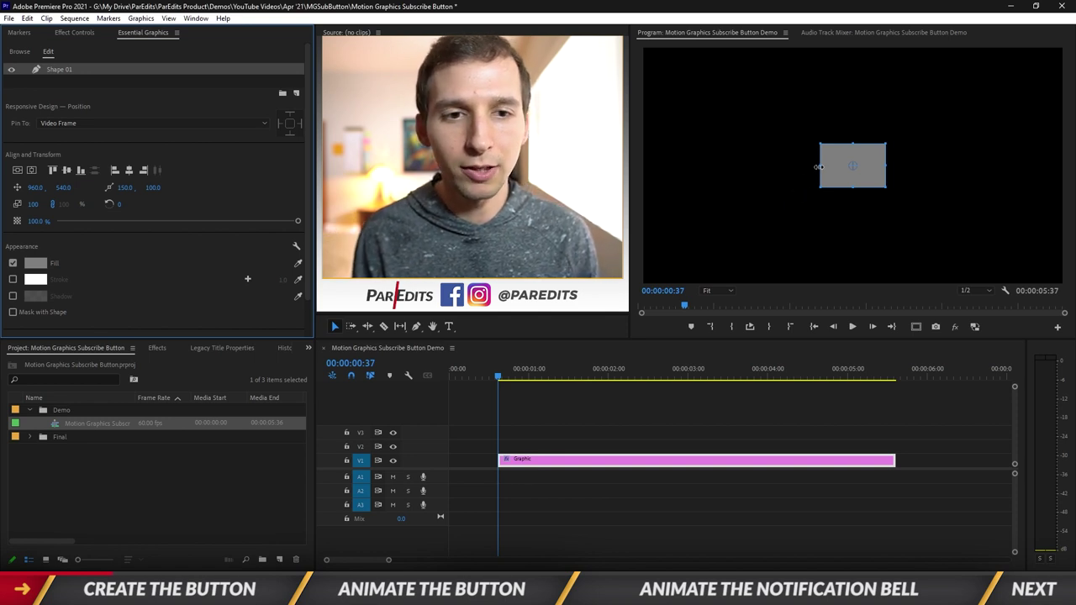
pyautogui.moveTo(819, 165); pyautogui.dragTo(754, 167)
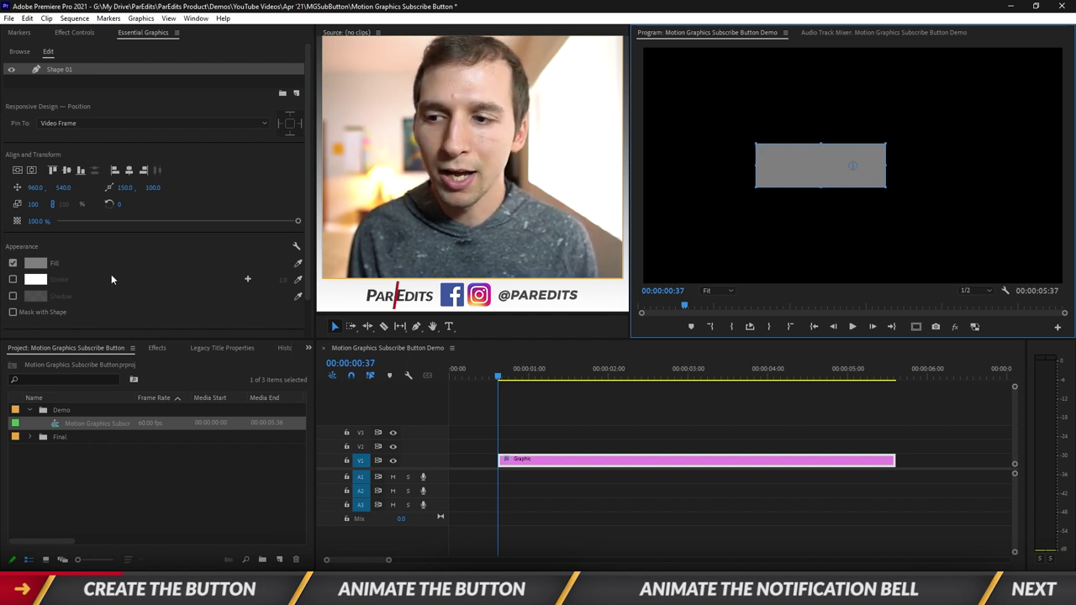
pyautogui.click(36, 264)
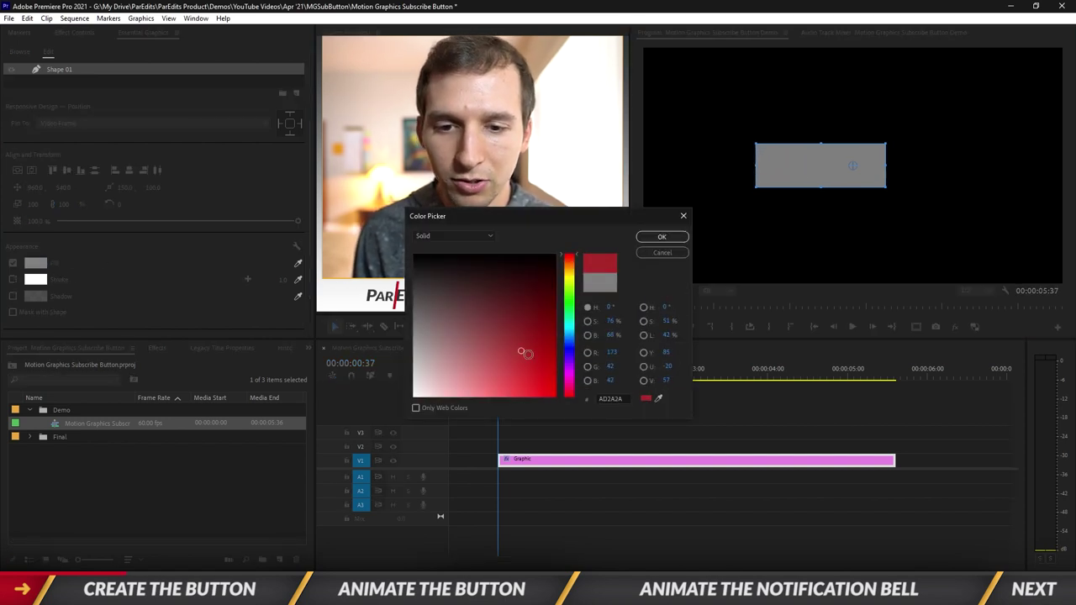
pyautogui.click(662, 238)
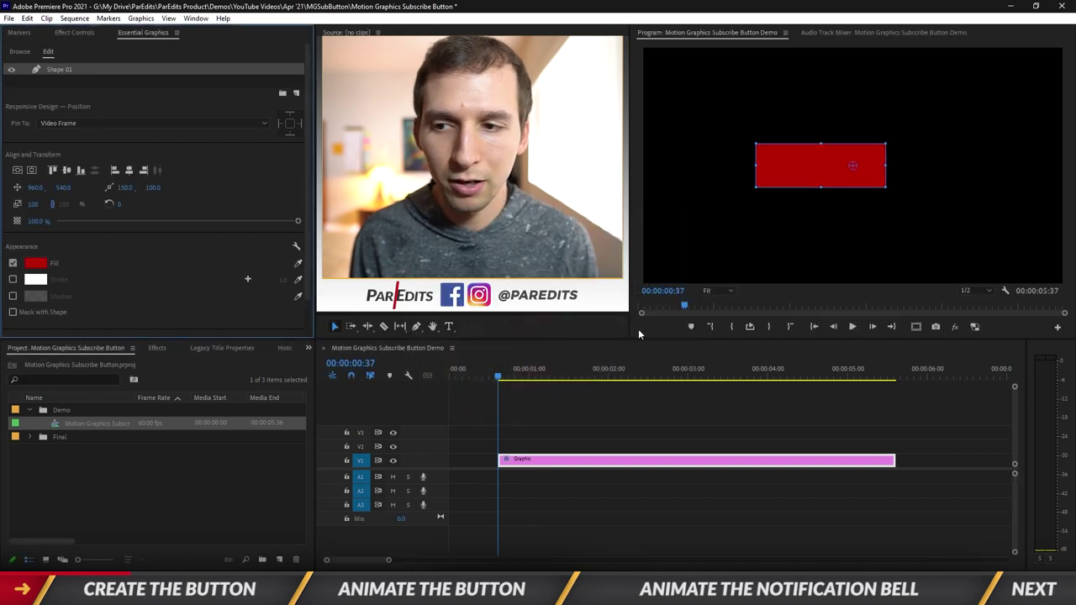
pyautogui.click(13, 279)
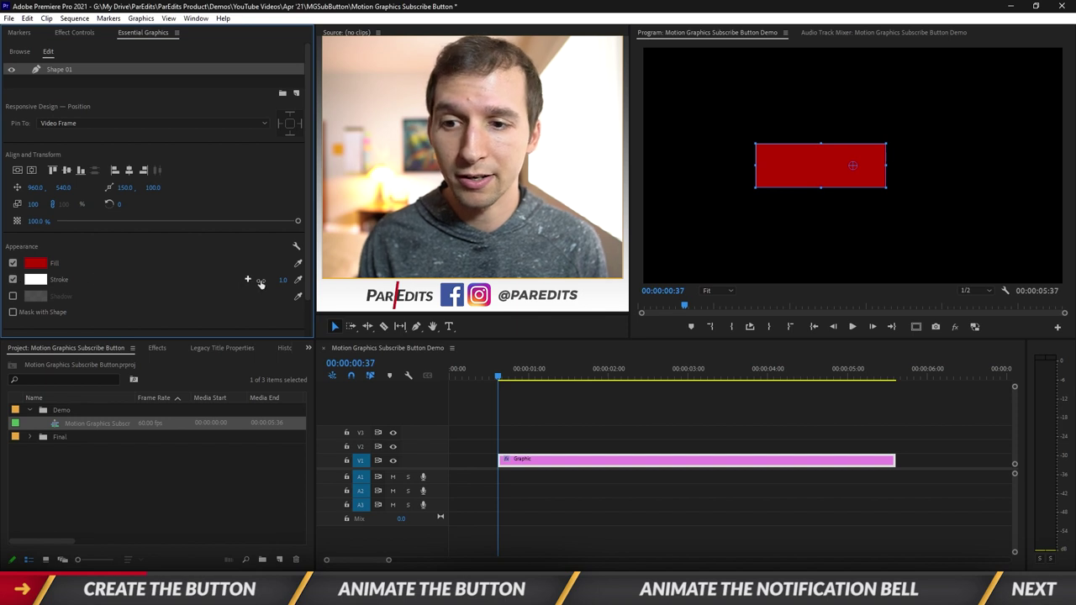
# Thicken the rectangle's white stroke to 68 and set its line join to Round Join.
pyautogui.moveTo(282, 279); pyautogui.dragTo(312, 279)
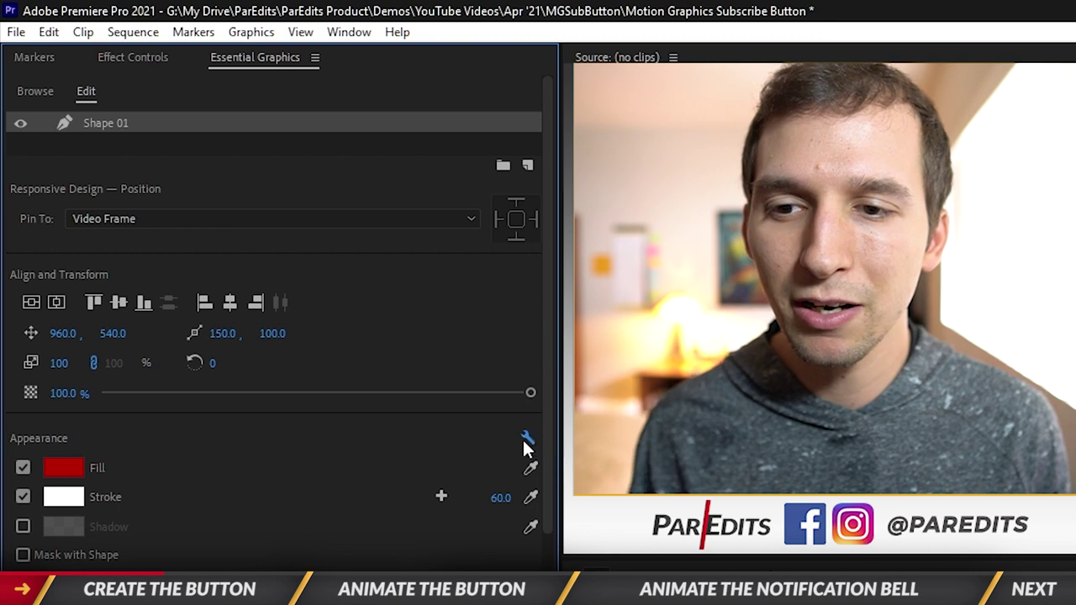
pyautogui.click(525, 439)
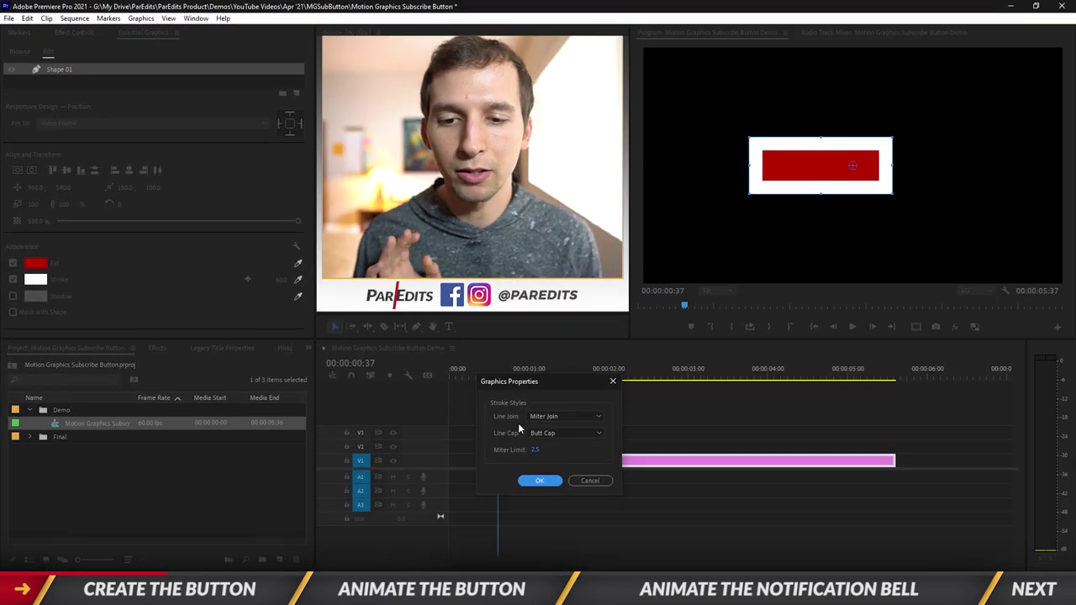
pyautogui.click(550, 416)
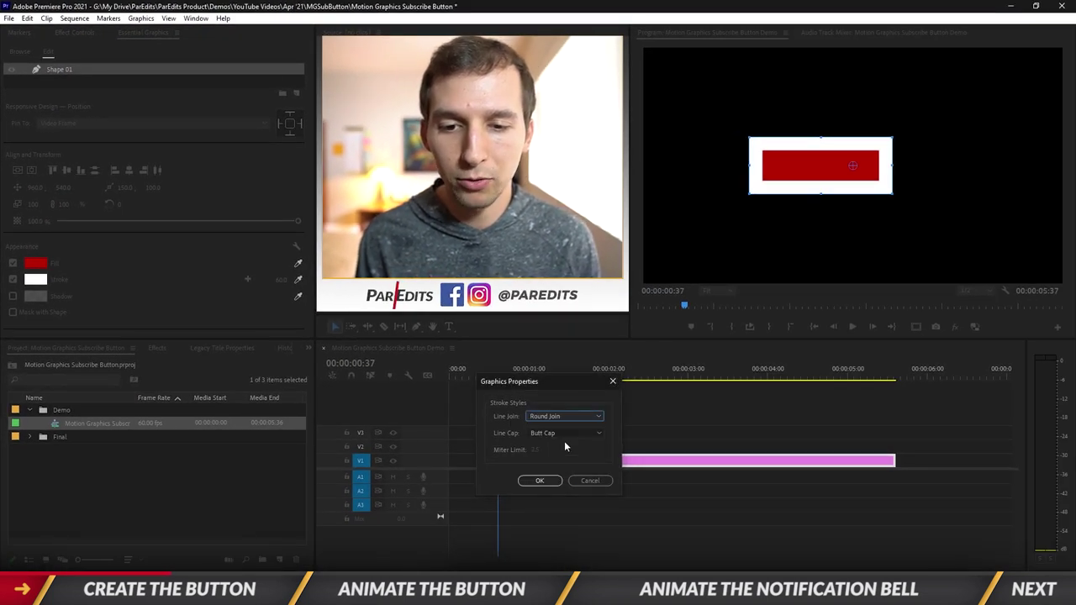
pyautogui.click(542, 482)
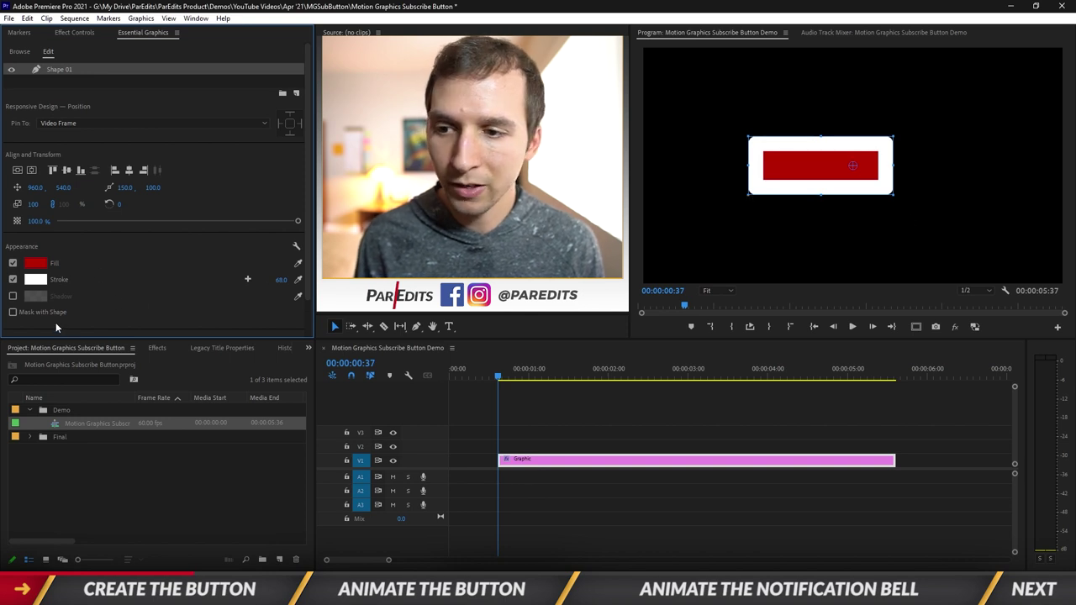
pyautogui.click(42, 281)
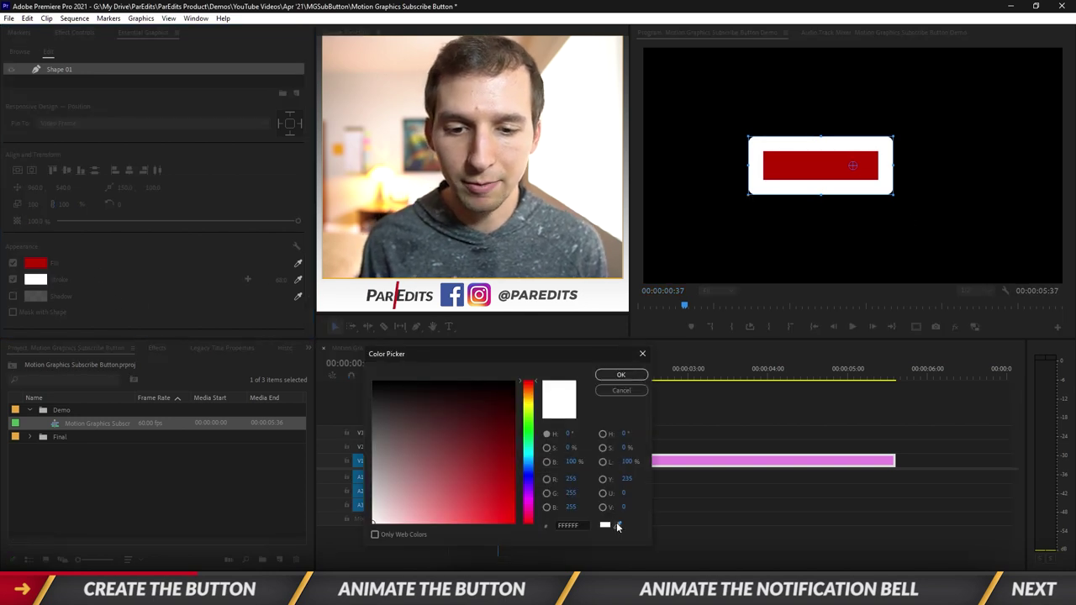
# Colour the stroke red BA0000, centre the shape's anchor point, and add second and third strokes.
pyautogui.press('Return')
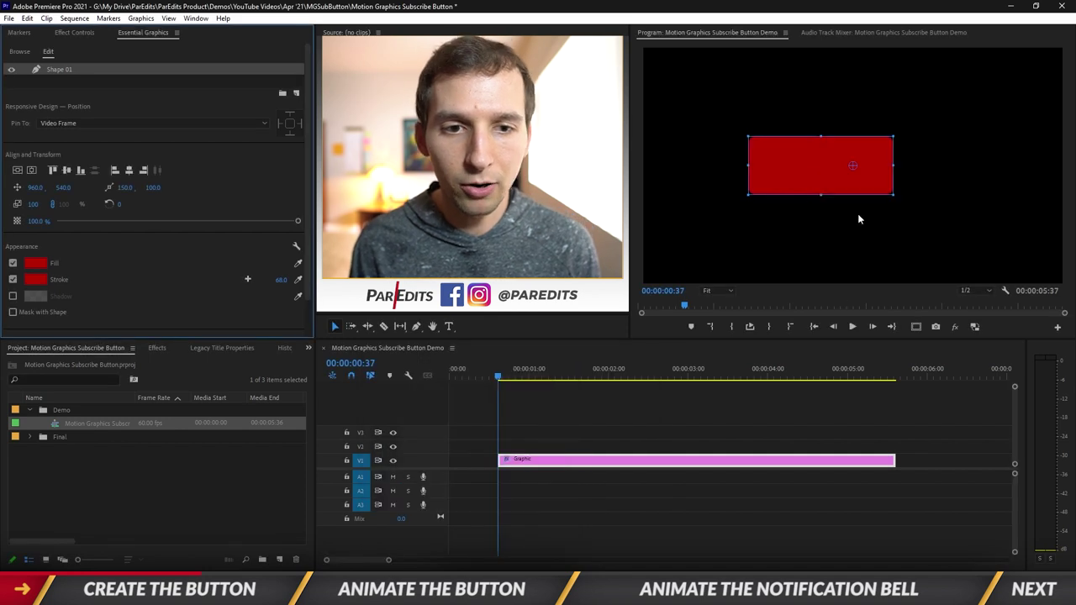
pyautogui.click(822, 195)
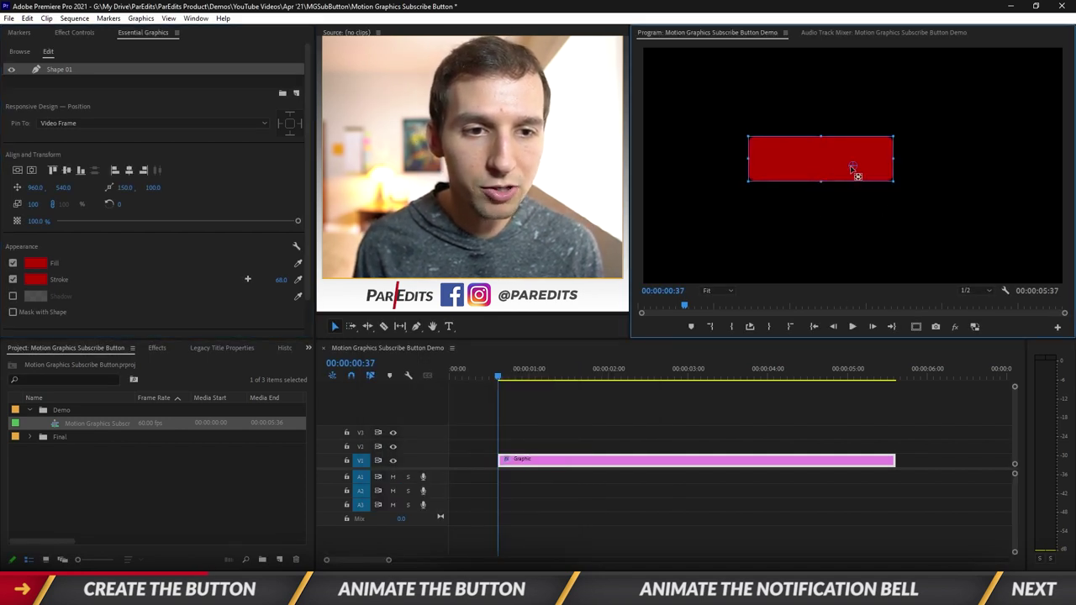
pyautogui.moveTo(853, 173); pyautogui.dragTo(891, 241)
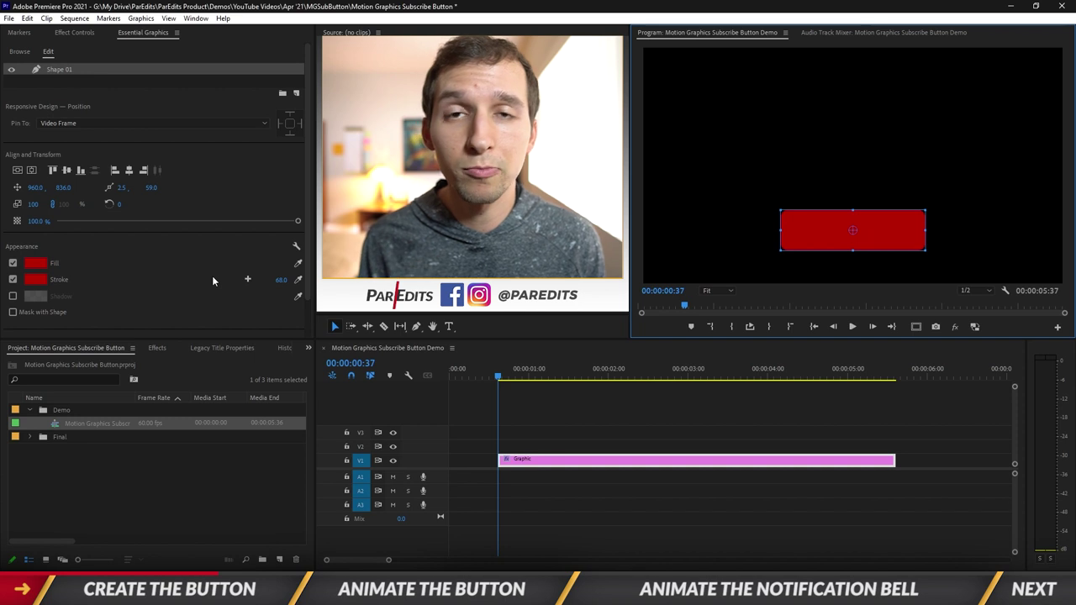
pyautogui.click(248, 282)
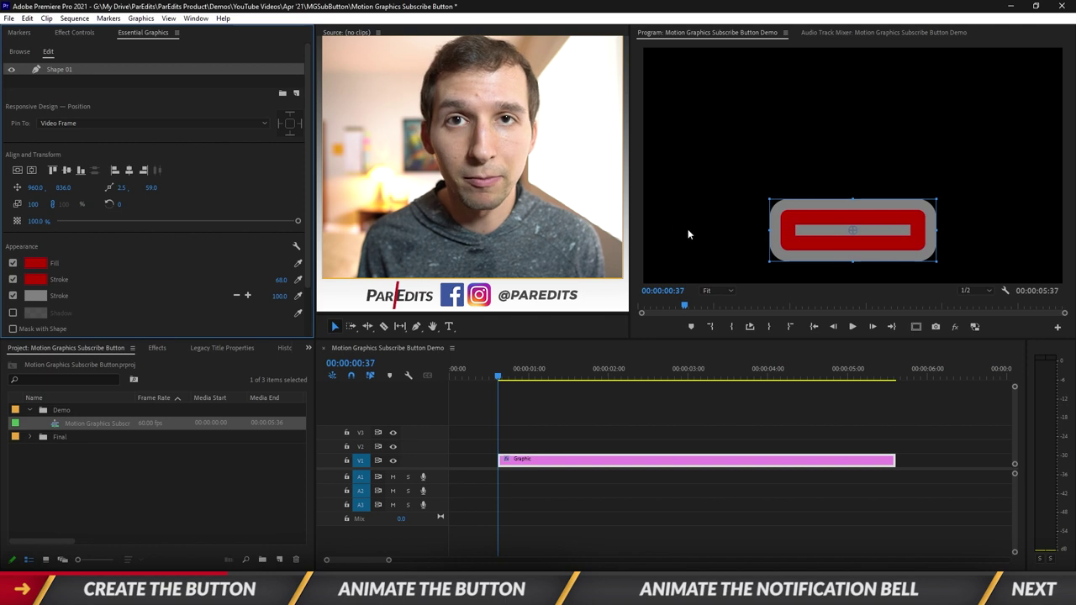
pyautogui.click(248, 295)
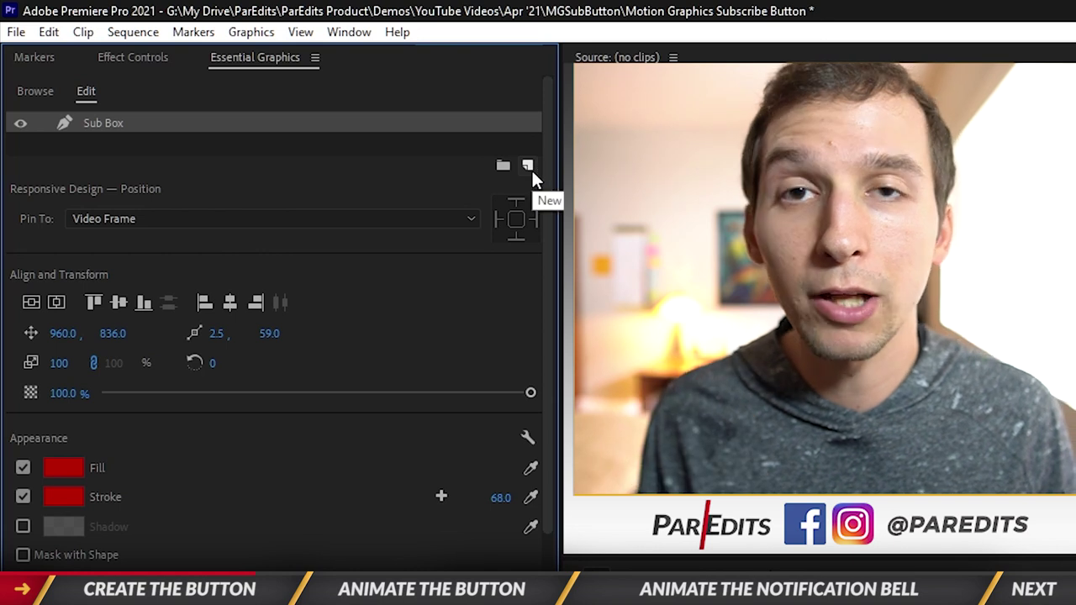
# Add a centre-aligned white Lato Bold SUBSCRIBE text layer positioned on the red Sub Box.
pyautogui.click(532, 171)
pyautogui.click(538, 186)
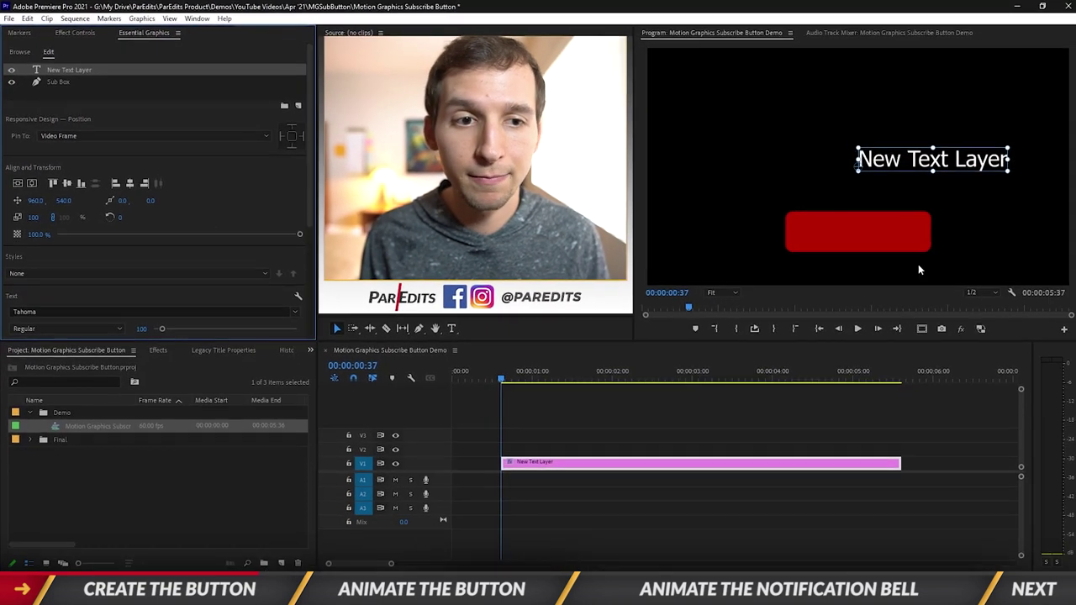
pyautogui.moveTo(905, 162); pyautogui.dragTo(889, 237)
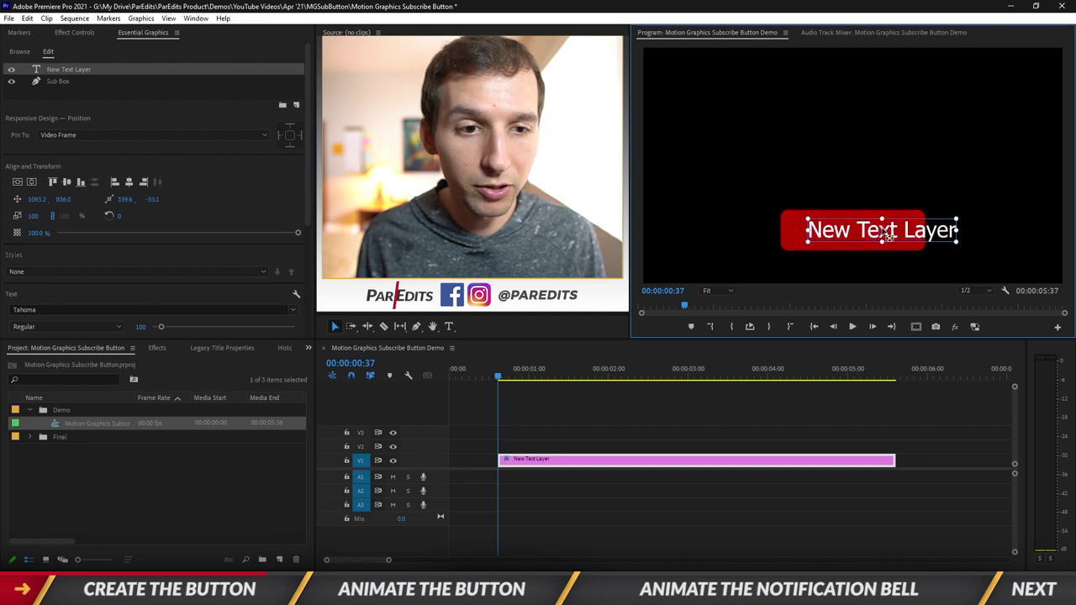
pyautogui.moveTo(309, 158); pyautogui.dragTo(309, 255)
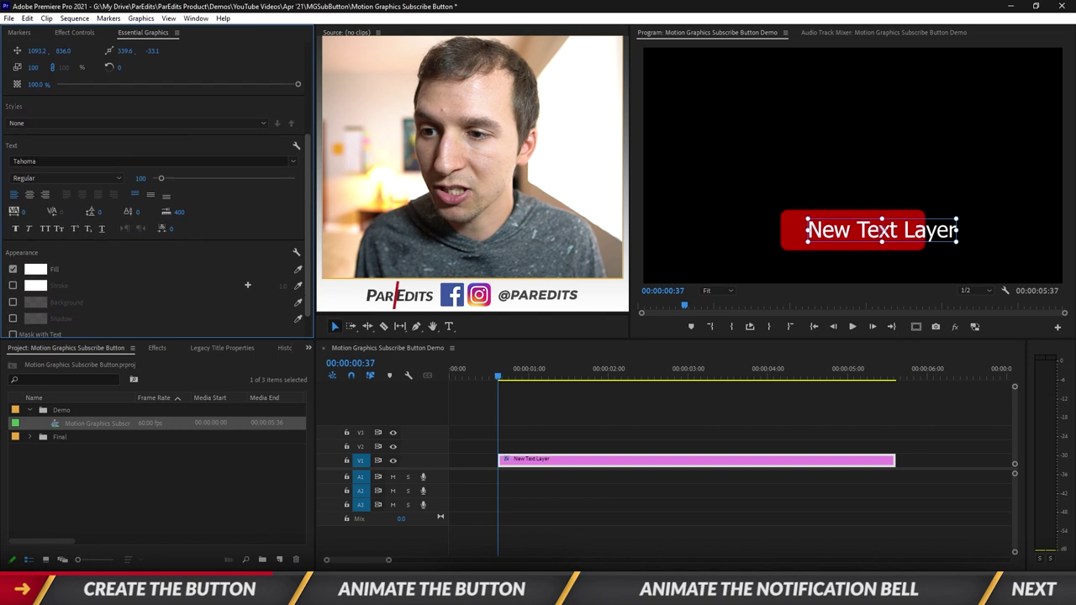
pyautogui.click(29, 192)
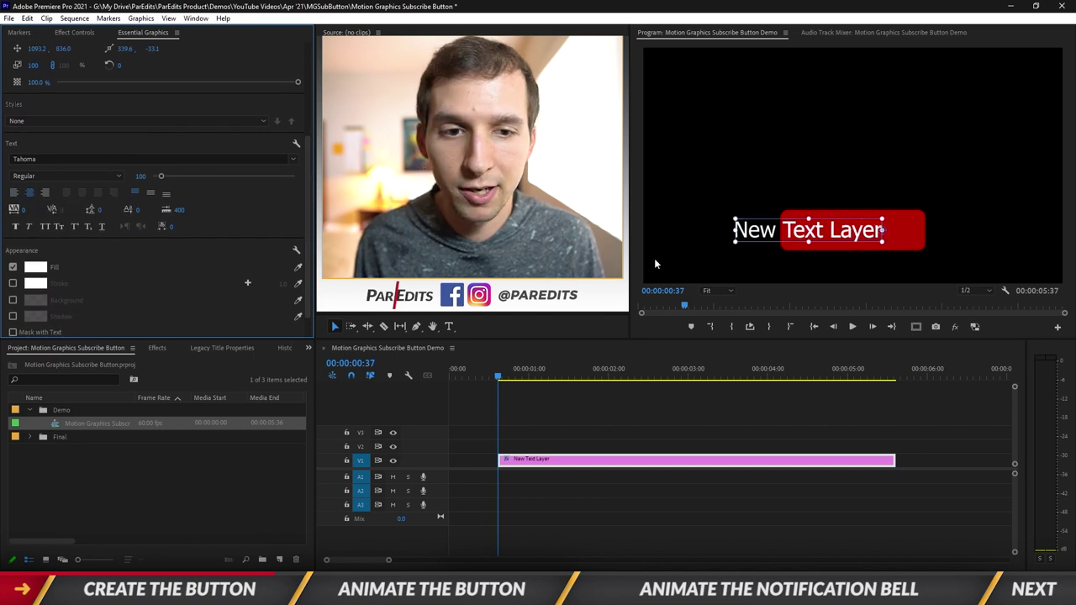
pyautogui.moveTo(885, 240); pyautogui.dragTo(884, 240)
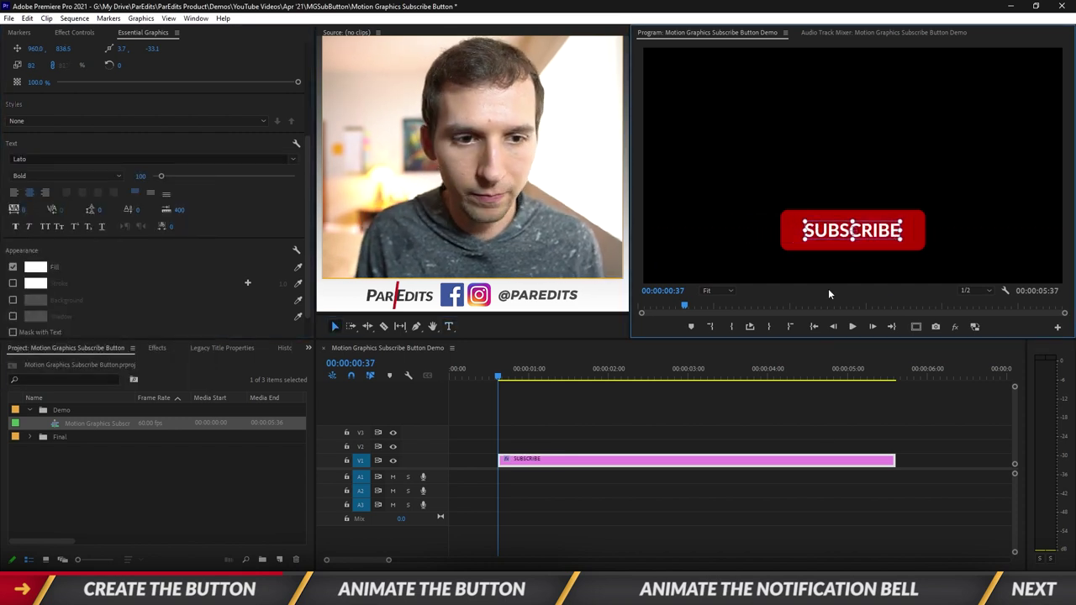
pyautogui.click(334, 326)
pyautogui.click(642, 425)
pyautogui.click(633, 463)
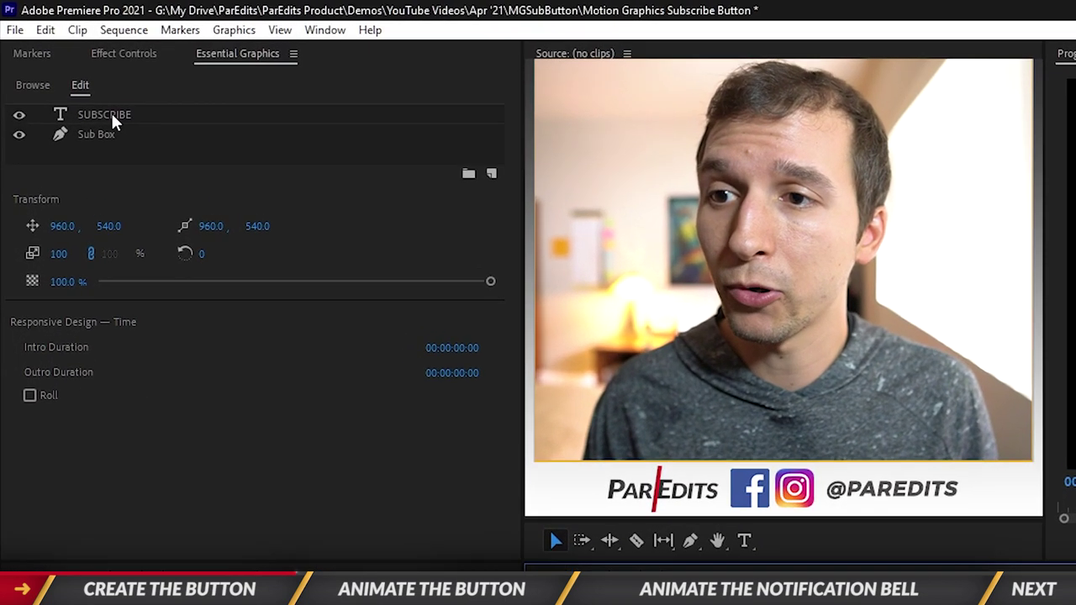
# Duplicate the SUBSCRIBE text layer and change the copy to read SUBSCRIBED.
pyautogui.rightClick(73, 76)
pyautogui.click(181, 251)
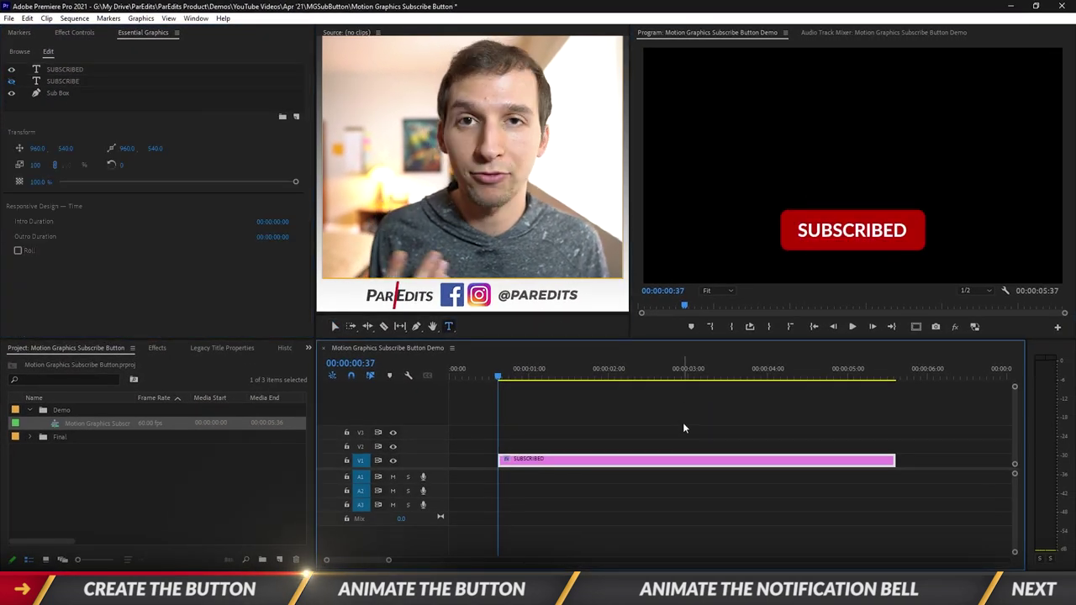
pyautogui.click(591, 436)
pyautogui.click(588, 459)
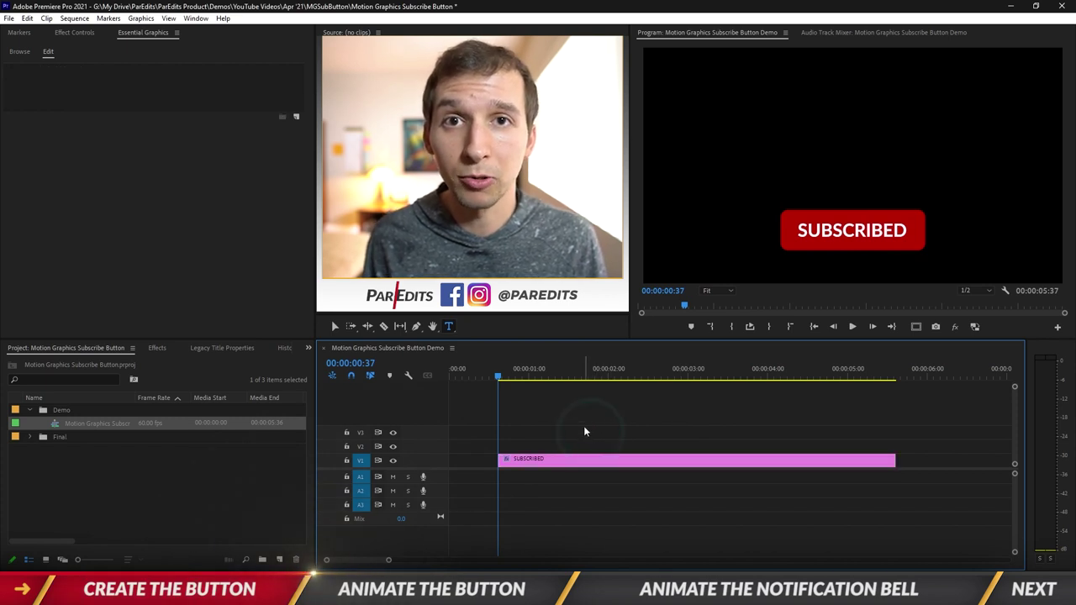
pyautogui.click(295, 117)
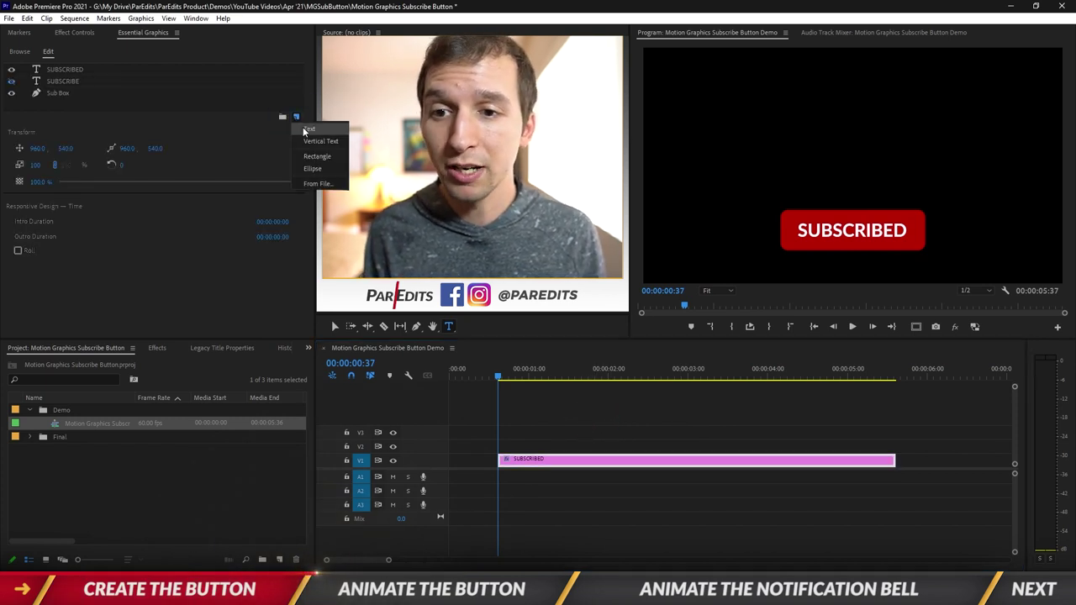
# Import the Mouse image as a layer and scale it down to 8 above the button.
pyautogui.click(308, 182)
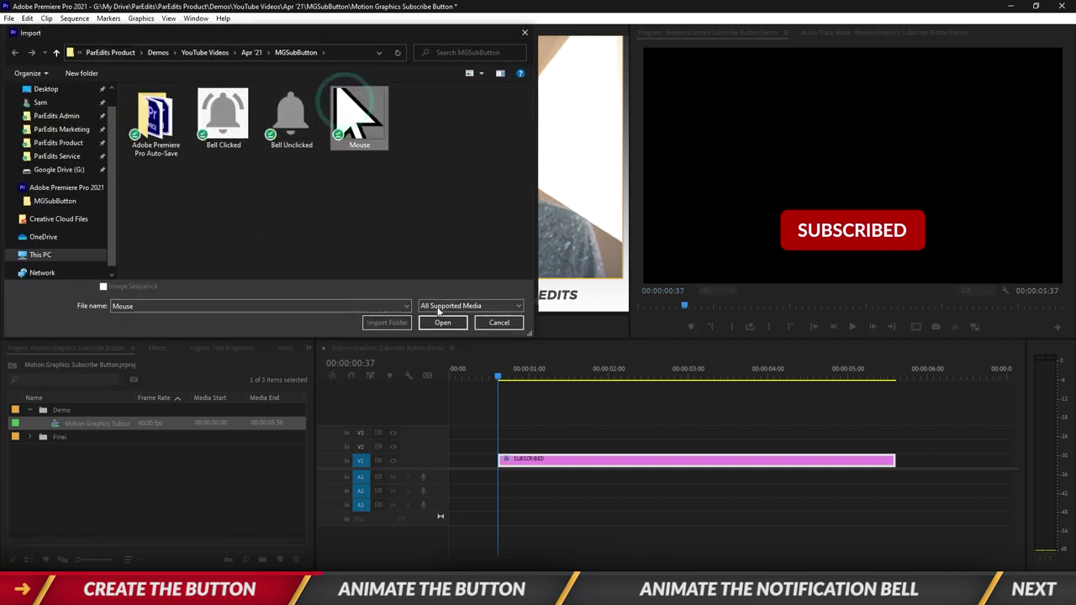
pyautogui.click(443, 322)
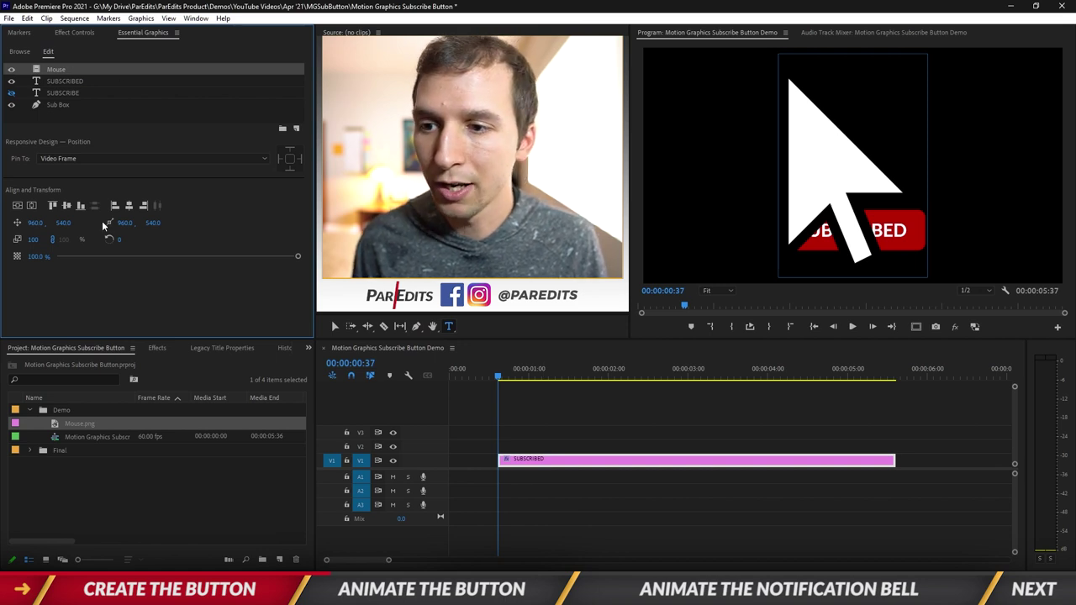
pyautogui.moveTo(34, 240); pyautogui.dragTo(218, 138)
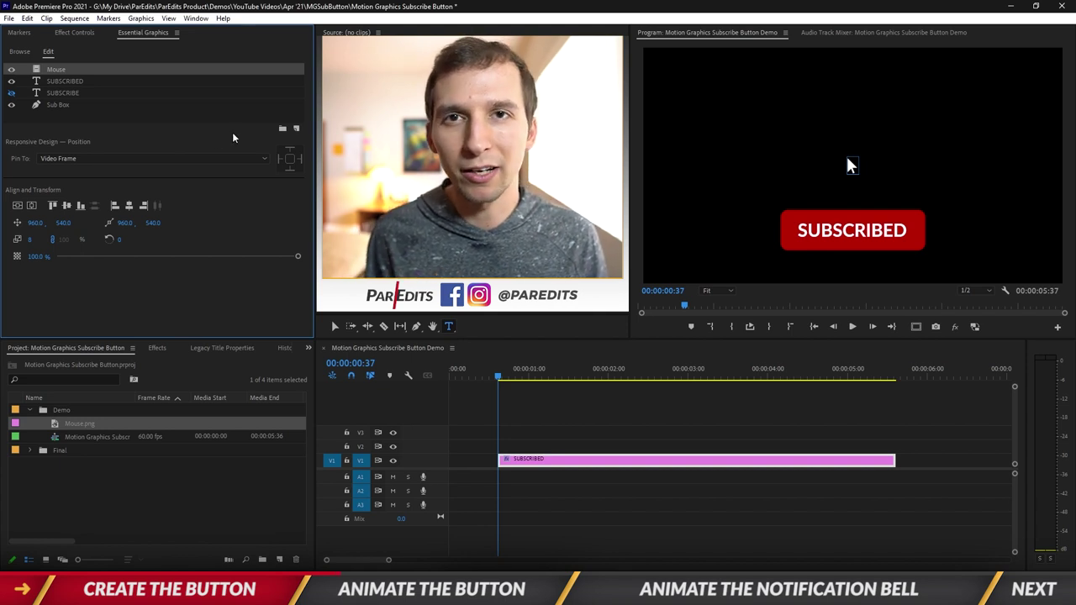
# Expand the graphic's layers in Effect Controls, keeping SUBSCRIBE visible and hiding SUBSCRIBED.
pyautogui.click(75, 33)
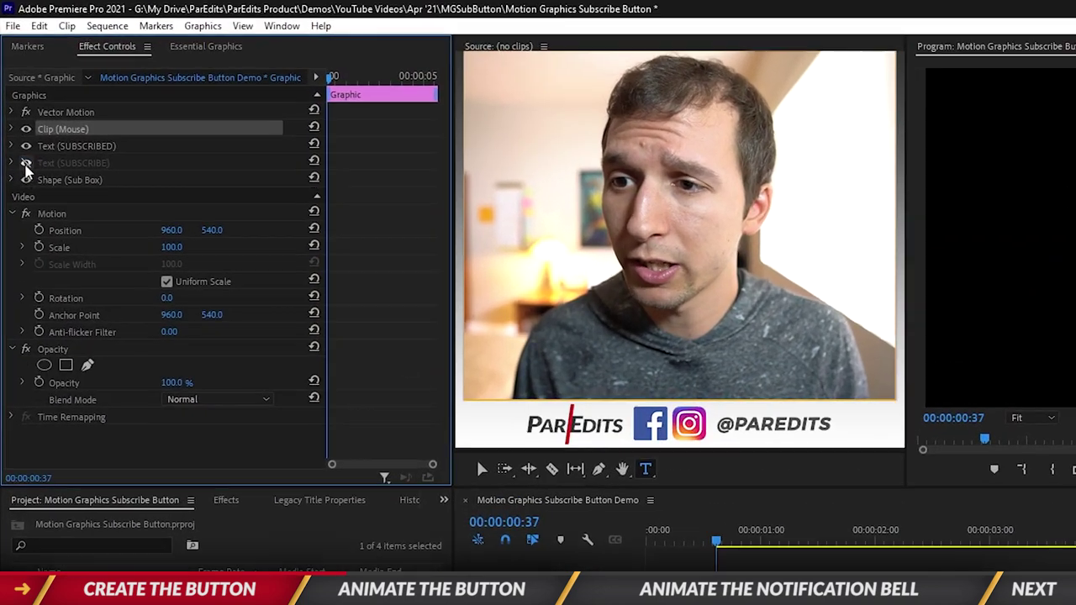
pyautogui.click(18, 113)
pyautogui.click(32, 202)
pyautogui.click(32, 180)
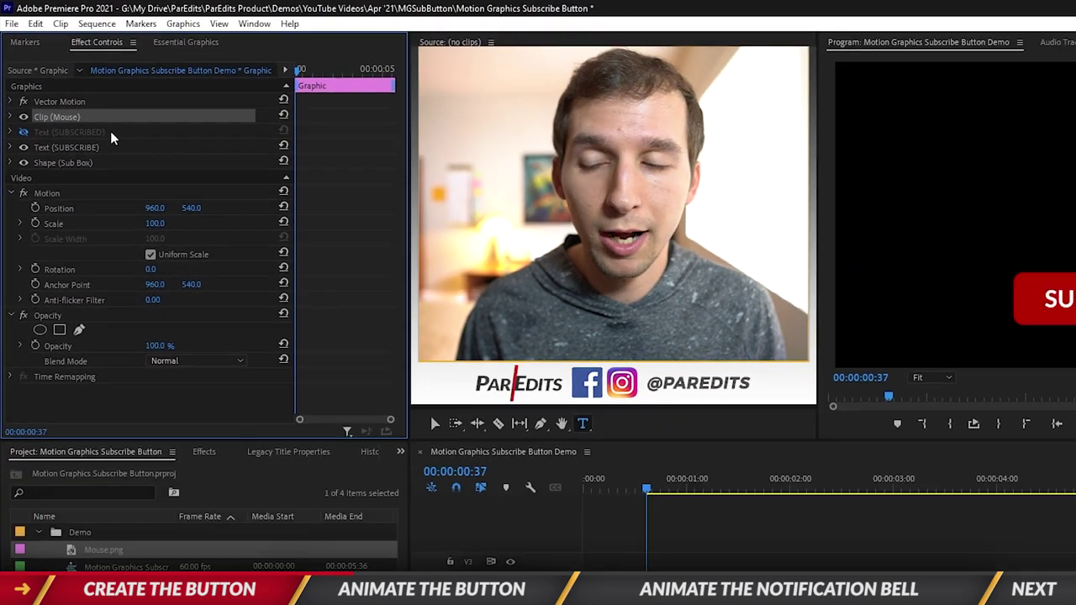
pyautogui.click(13, 223)
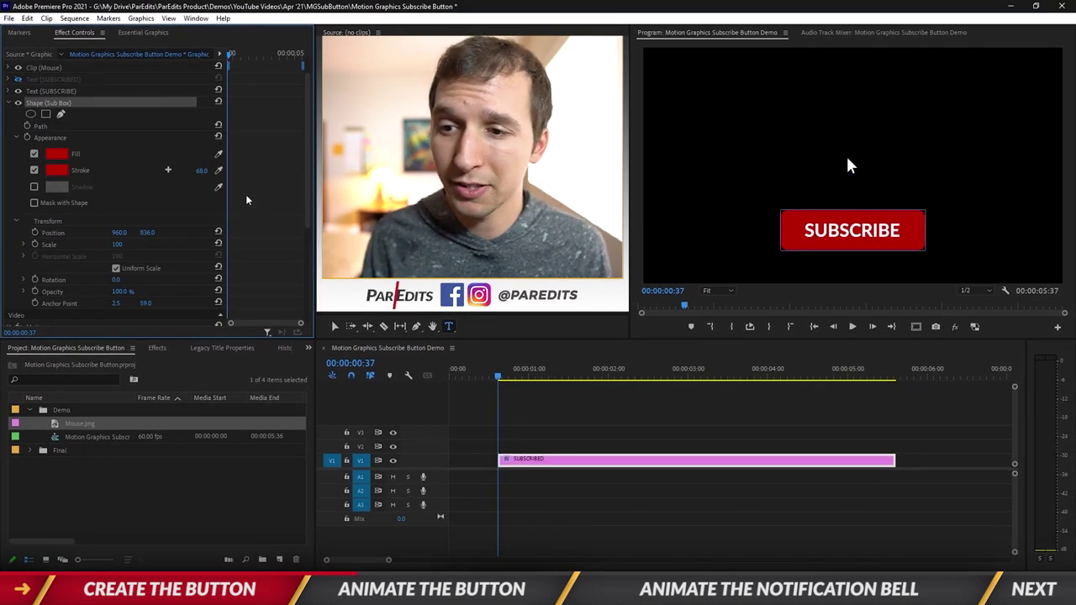
# Keyframe Sub Box Scale at 100, 110, 100 five frames apart and preview the pop.
pyautogui.click(34, 245)
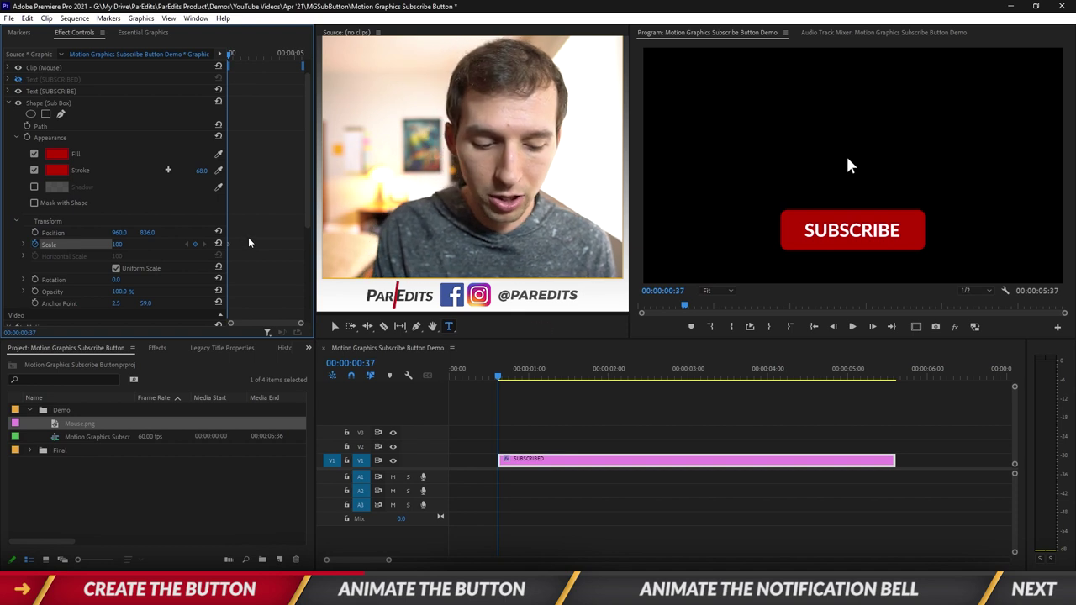
pyautogui.hotkey('shift', 'Right')
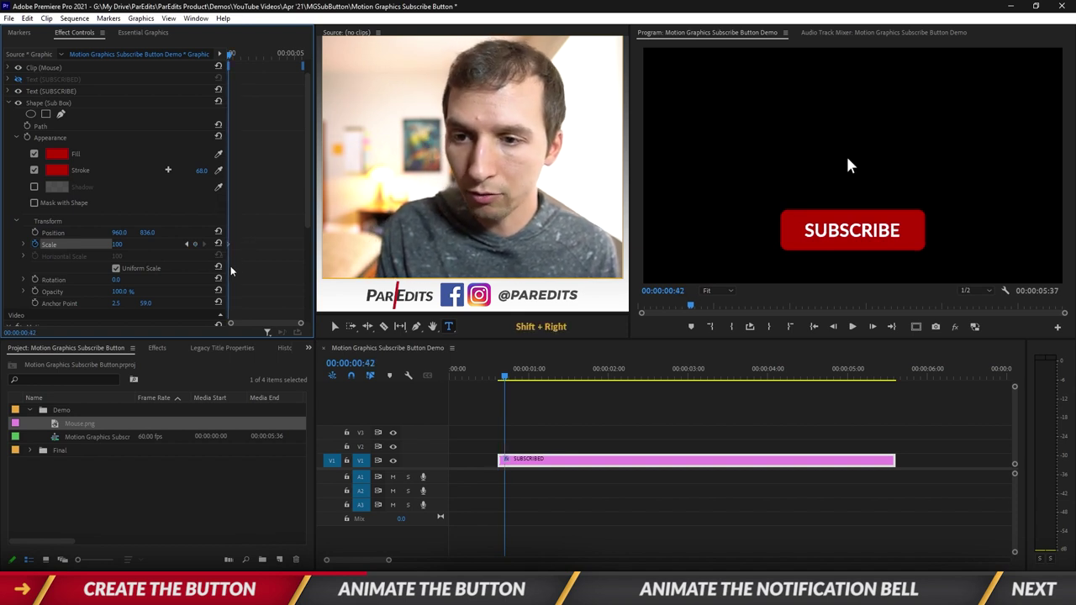
pyautogui.click(119, 244)
pyautogui.write('110')
pyautogui.press('Return')
pyautogui.hotkey('shift', 'Right')
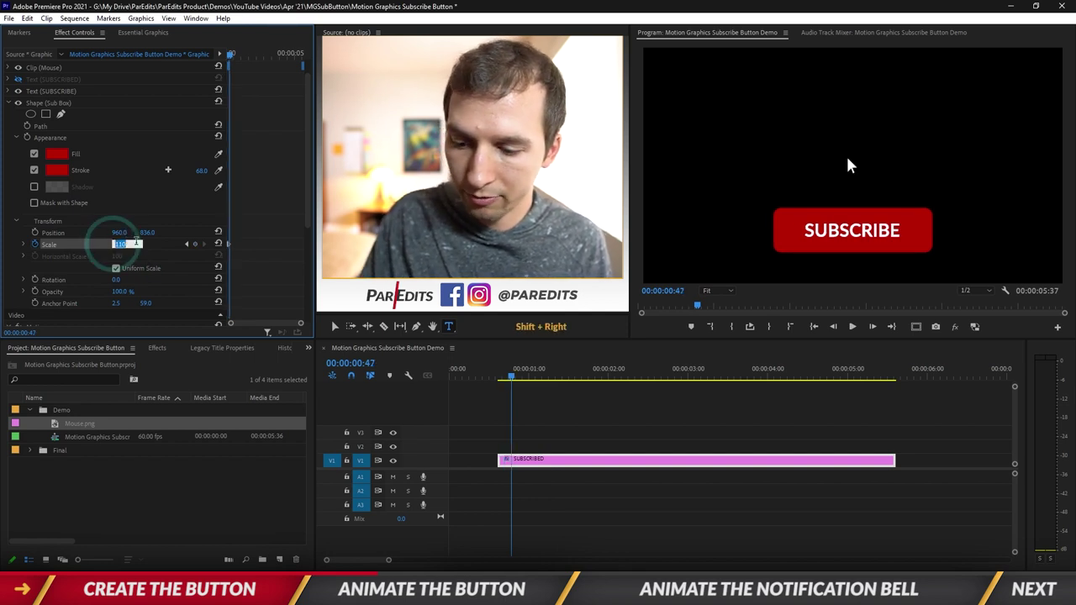
pyautogui.write('100')
pyautogui.press('Return')
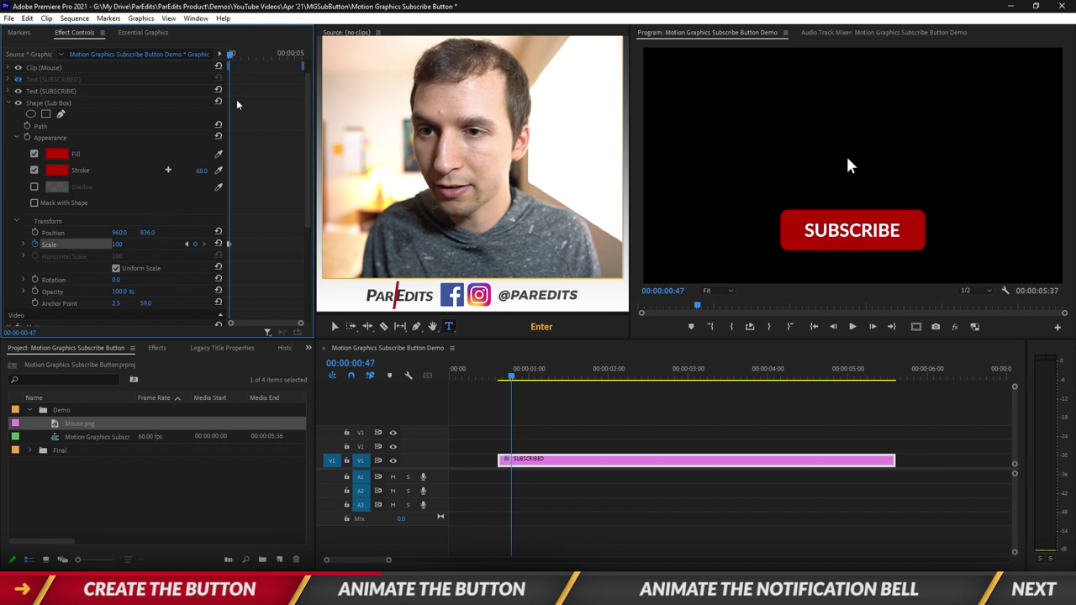
pyautogui.click(228, 55)
pyautogui.press('space')
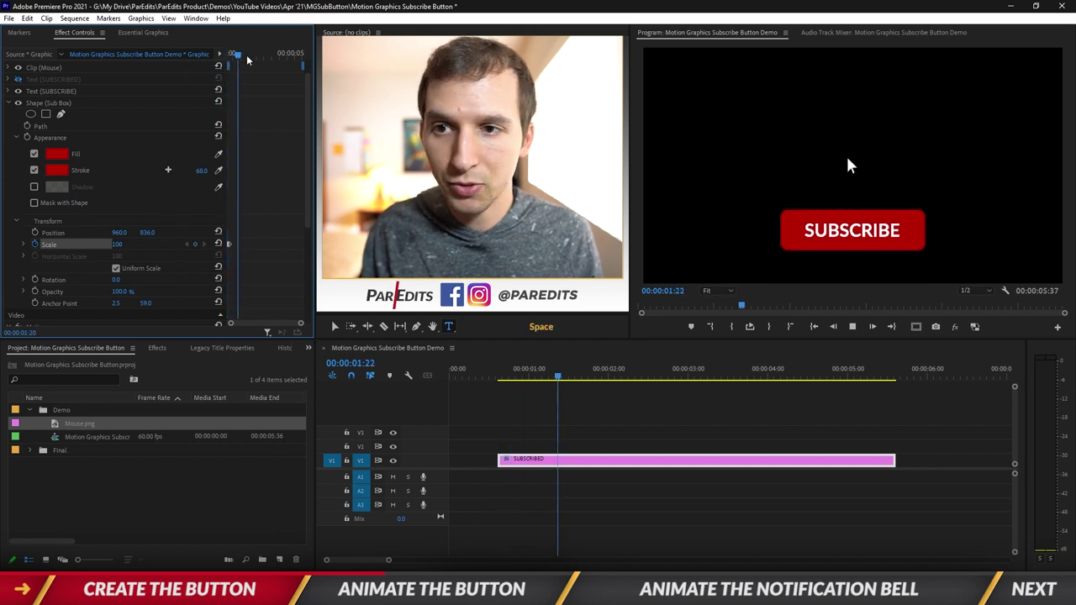
pyautogui.click(123, 136)
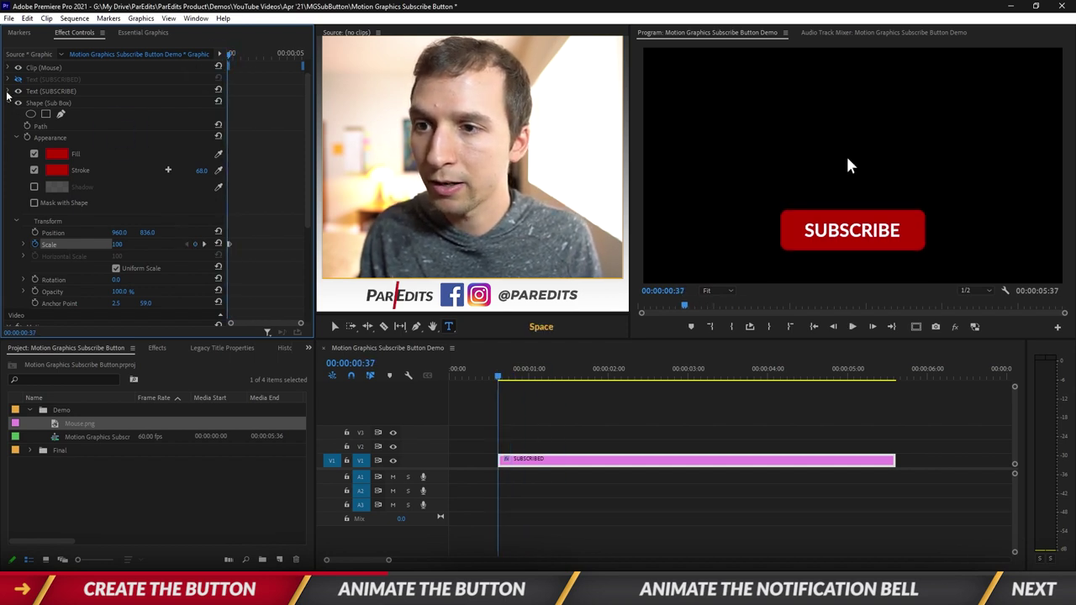
# Expand the SUBSCRIBE text properties and move the playhead to where the text should shrink.
pyautogui.click(7, 90)
pyautogui.hotkey('shift', 'Right')
pyautogui.click(504, 376)
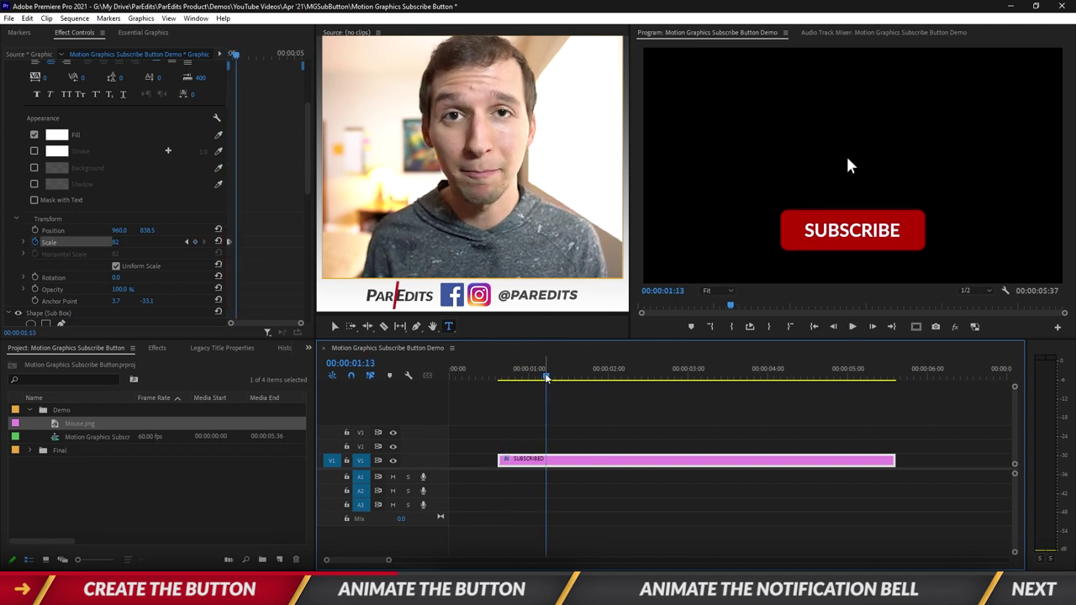
pyautogui.moveTo(547, 376); pyautogui.dragTo(569, 382)
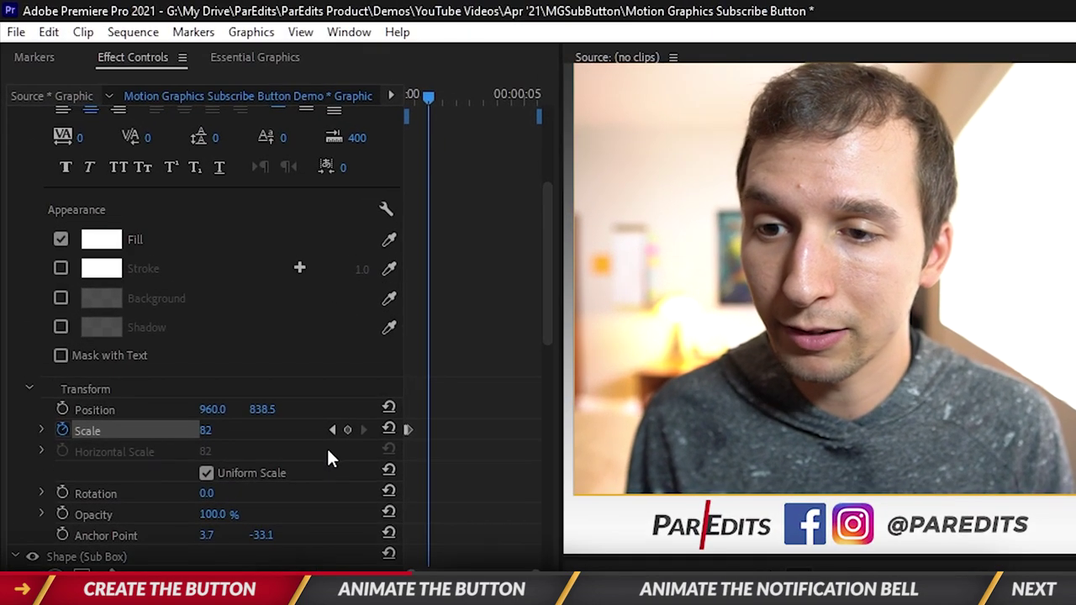
# Keyframe the SUBSCRIBE text Scale at 82, 72, 82 five frames apart.
pyautogui.click(354, 429)
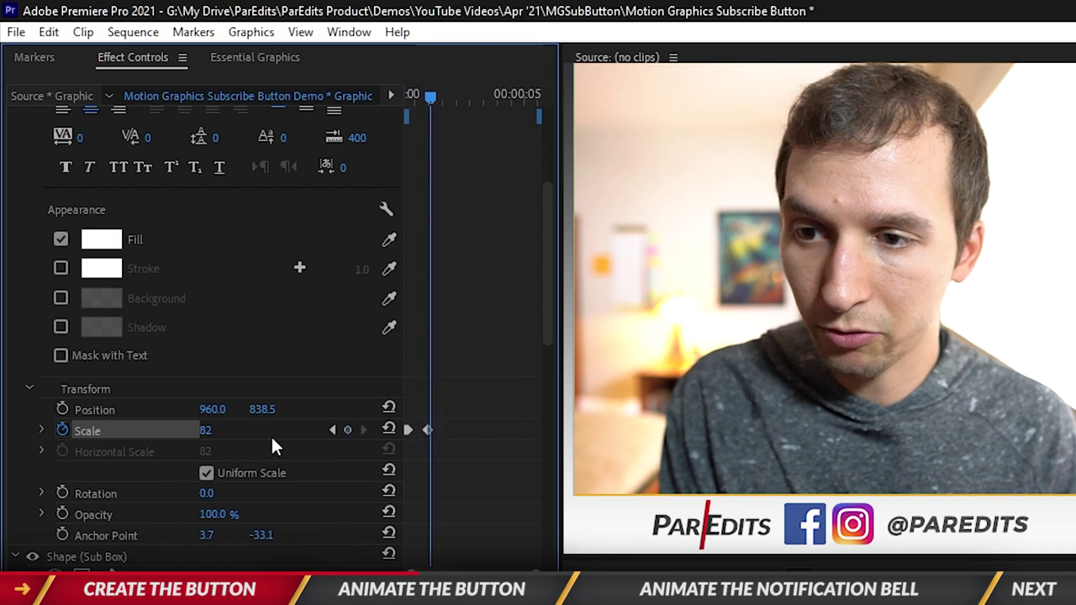
pyautogui.click(224, 429)
pyautogui.write('72')
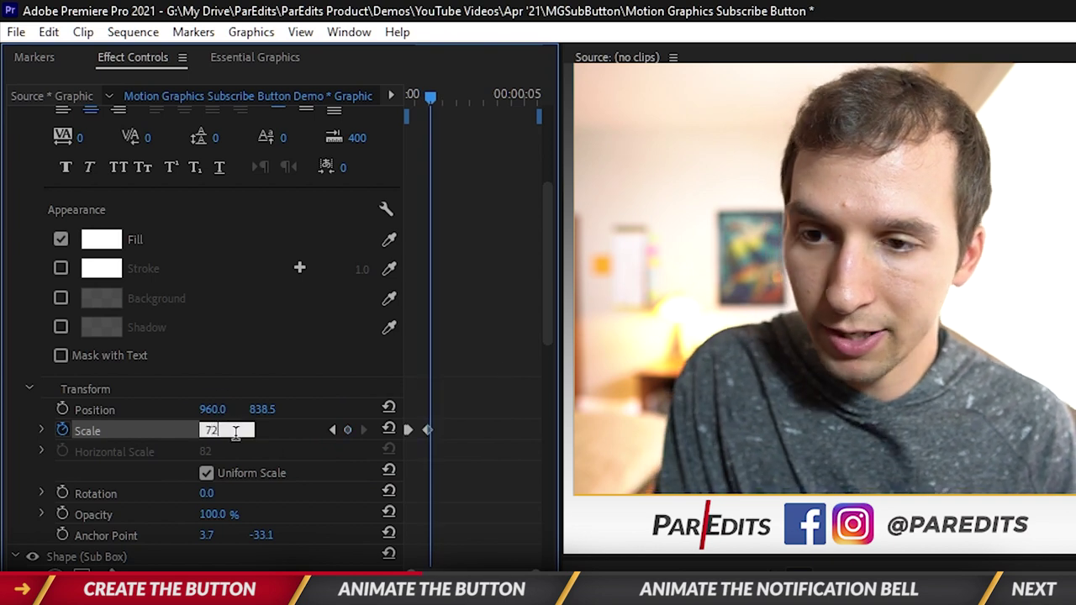
pyautogui.press('Return')
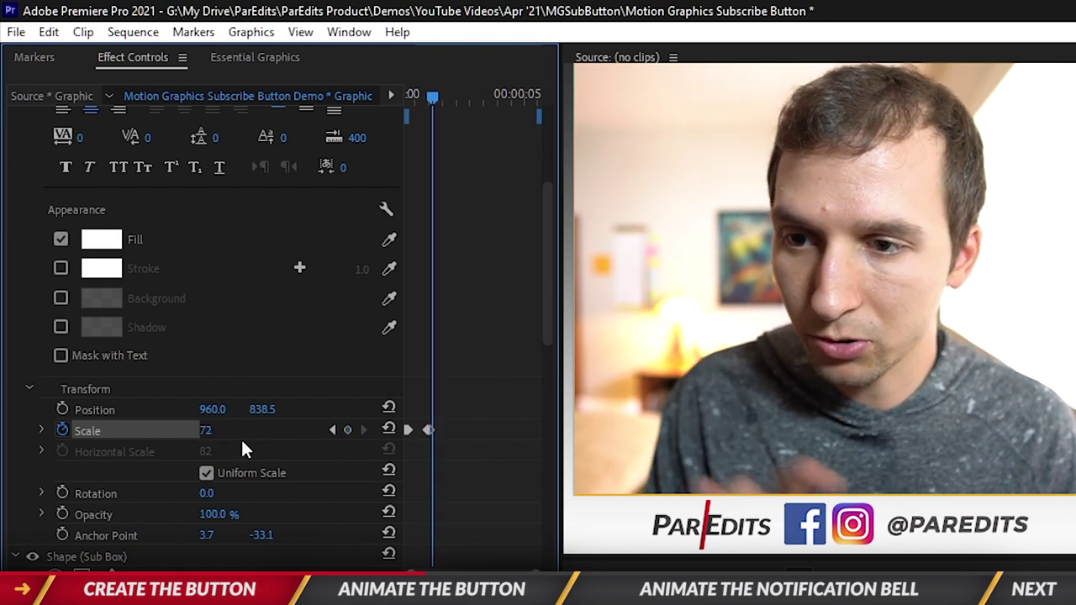
pyautogui.click(222, 432)
pyautogui.hotkey('shift', 'Right')
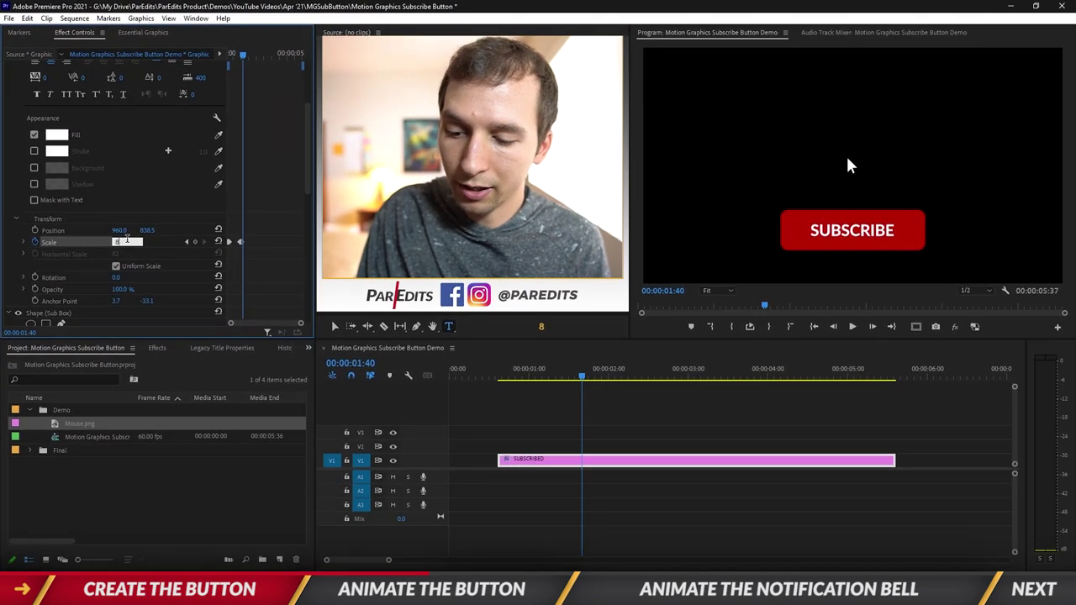
pyautogui.press('Return')
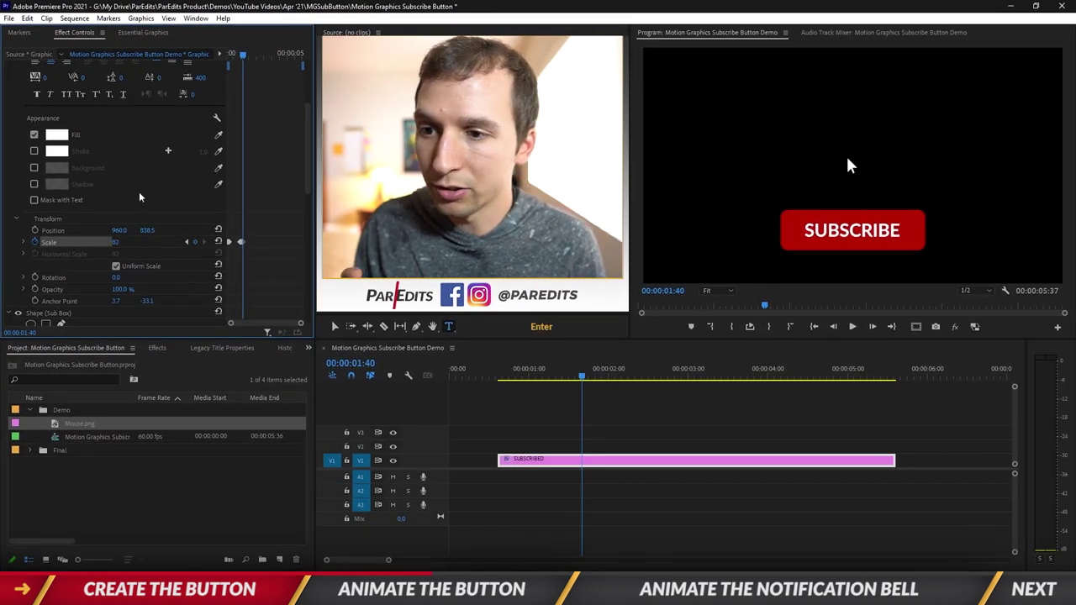
pyautogui.scroll(-5, 139, 199)
pyautogui.hotkey('shift', 'Left')
pyautogui.hotkey('shift', 'Left')
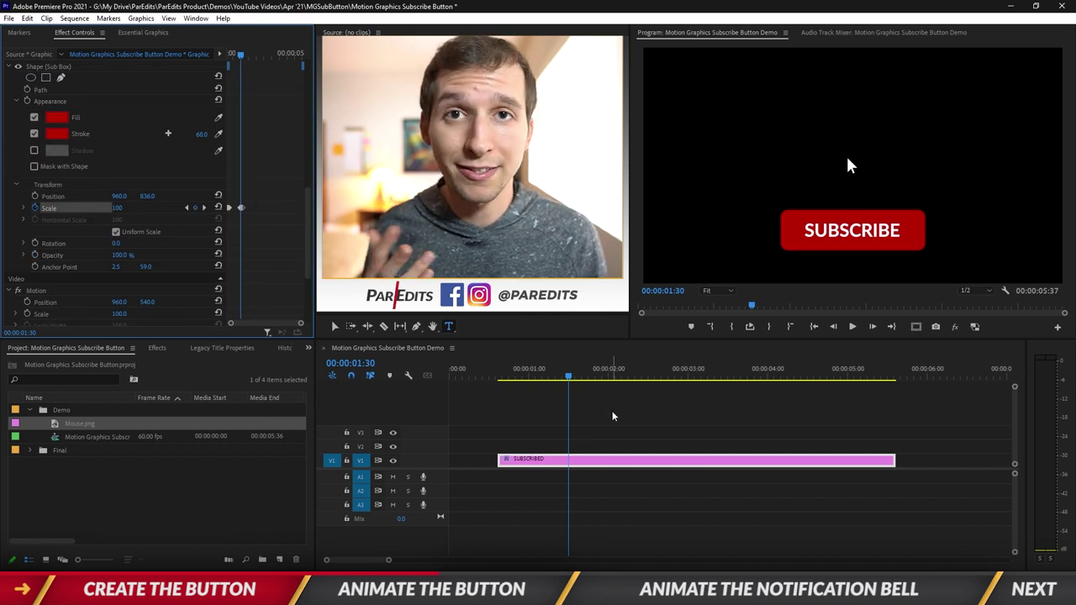
# Preview the text dip animation, stopping the playhead at 1:30.
pyautogui.click(623, 462)
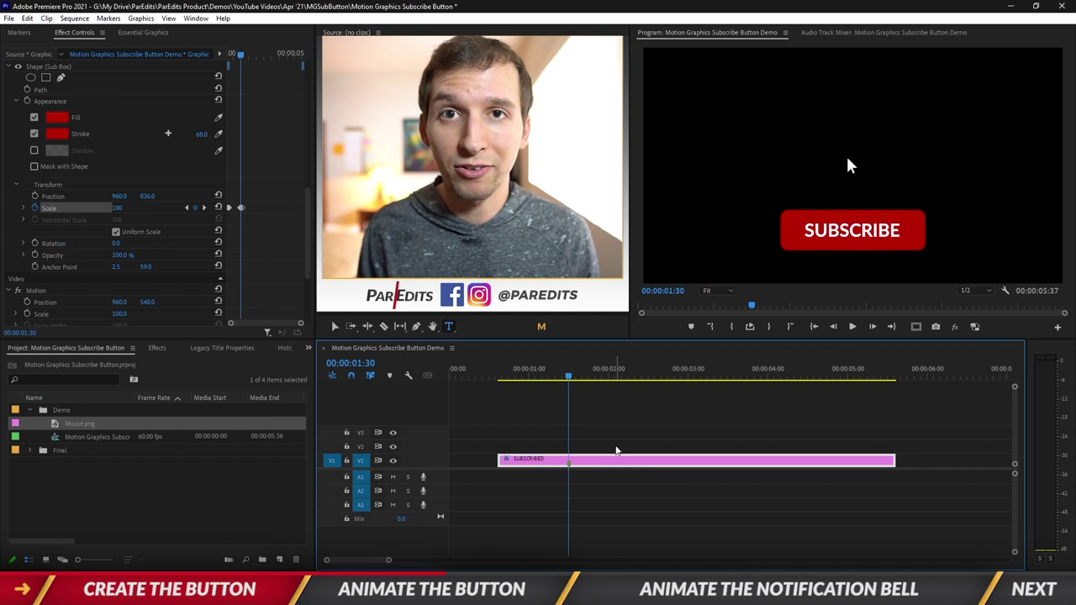
pyautogui.click(626, 432)
pyautogui.moveTo(555, 377); pyautogui.dragTo(548, 378)
pyautogui.press('space')
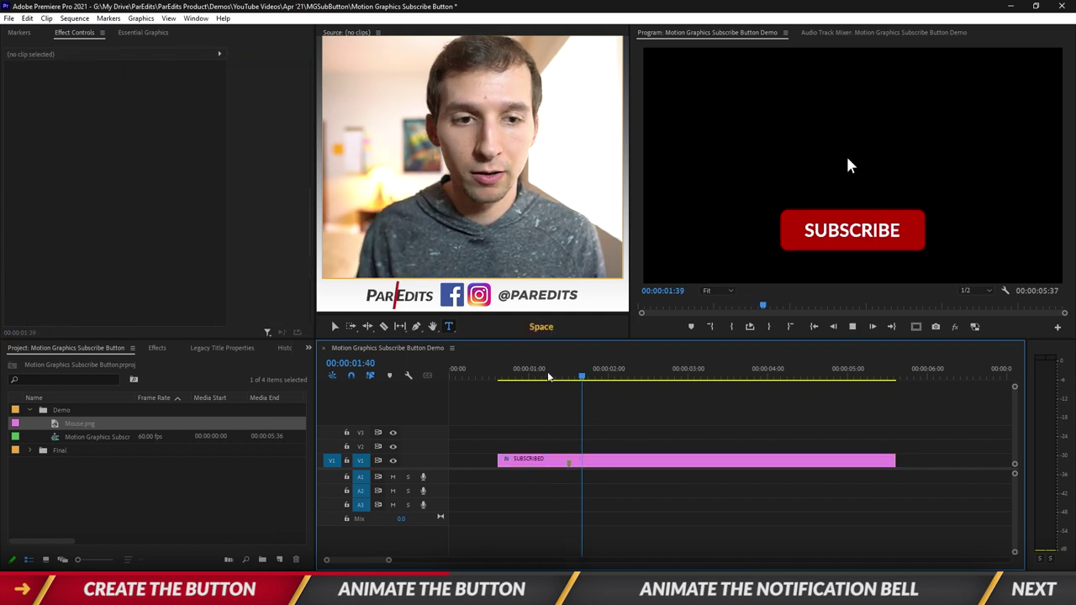
pyautogui.click(568, 377)
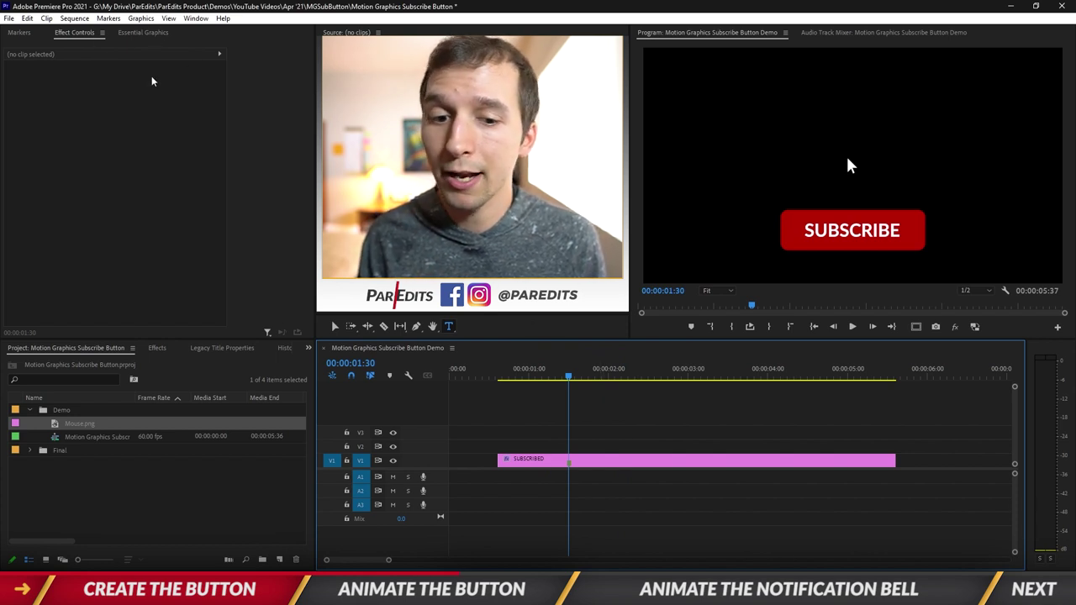
pyautogui.click(678, 461)
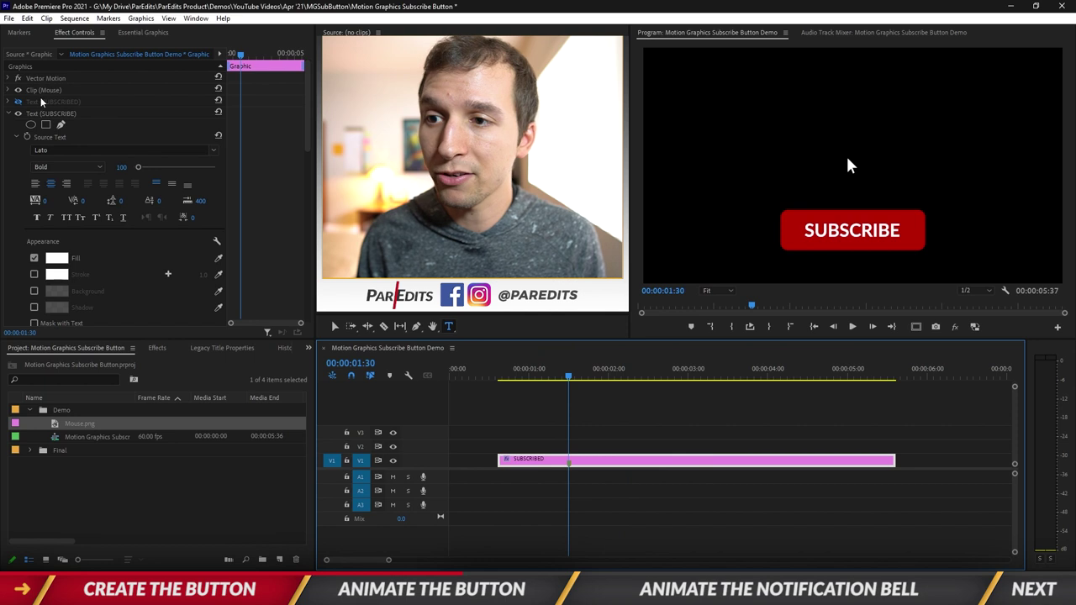
# Set the Mouse layer's Position Y to 1112, below the frame, and keyframe it.
pyautogui.click(11, 114)
pyautogui.click(11, 90)
pyautogui.moveTo(147, 101); pyautogui.dragTo(225, 101)
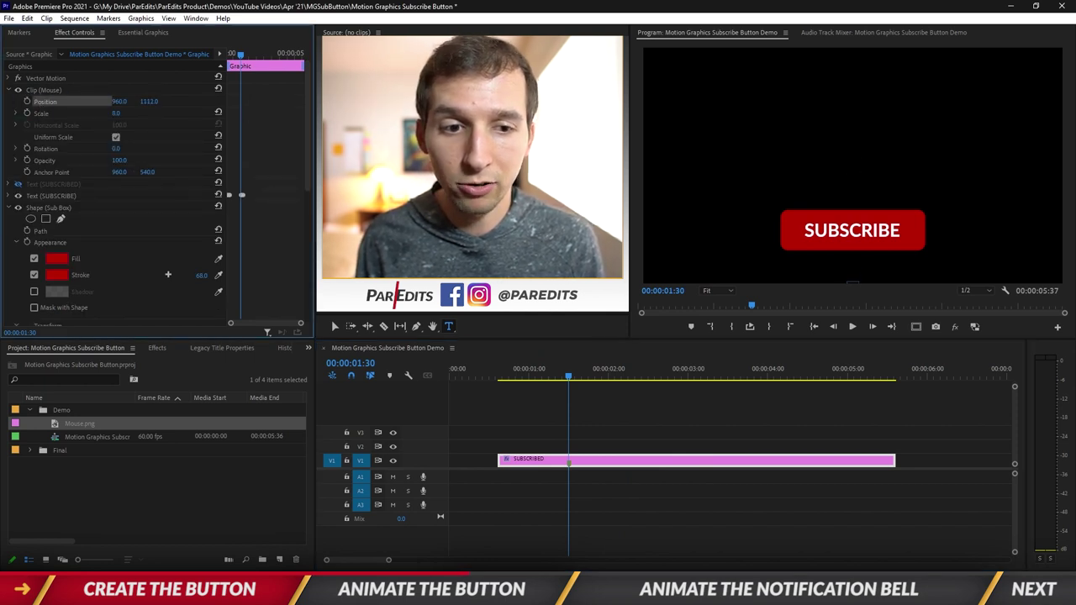
pyautogui.click(27, 101)
pyautogui.hotkey('shift', 'Right')
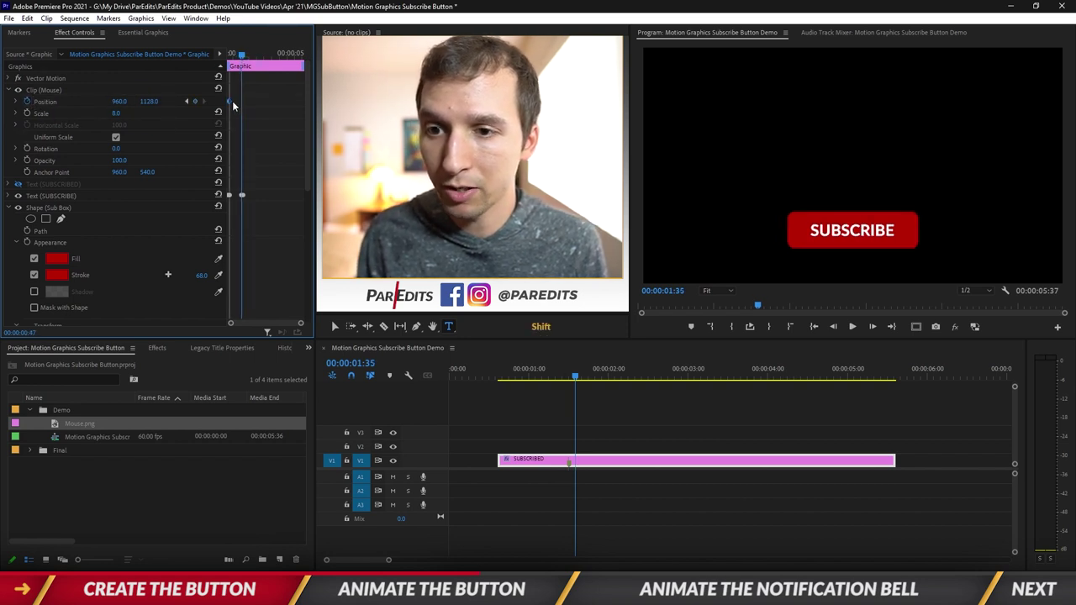
# At 1:30, move the arrow onto the SUBSCRIBE button at 1094, 920 and step ahead to check.
pyautogui.click(231, 55)
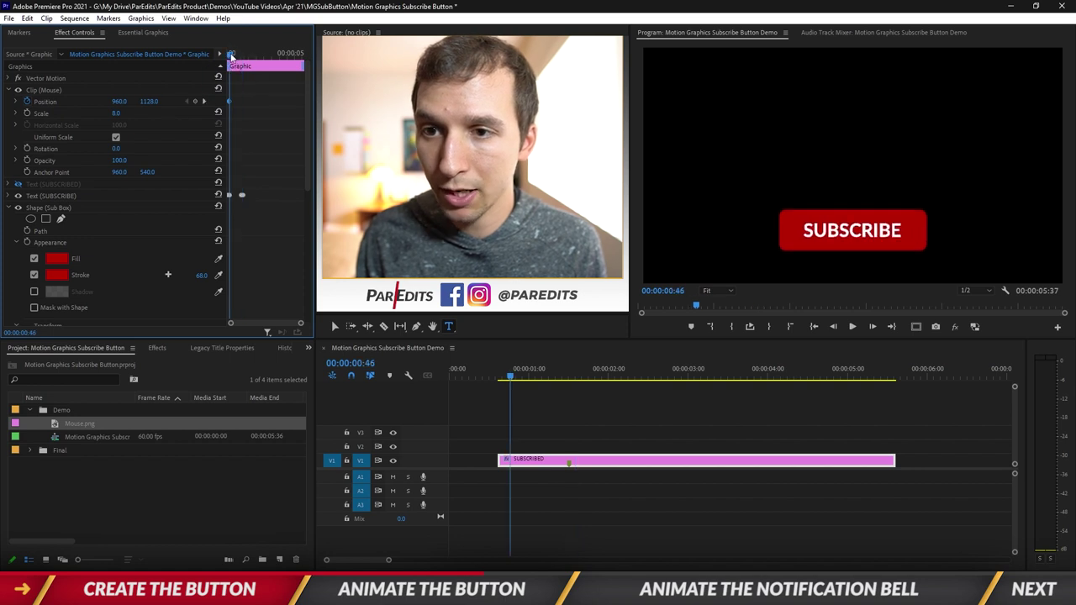
pyautogui.moveTo(231, 55); pyautogui.dragTo(239, 56)
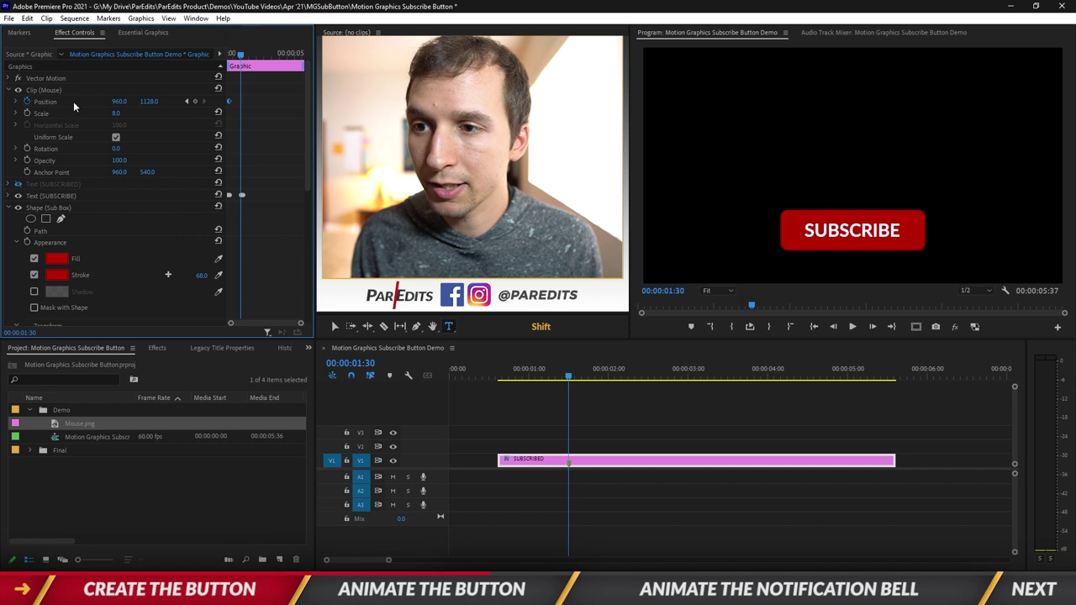
pyautogui.click(48, 91)
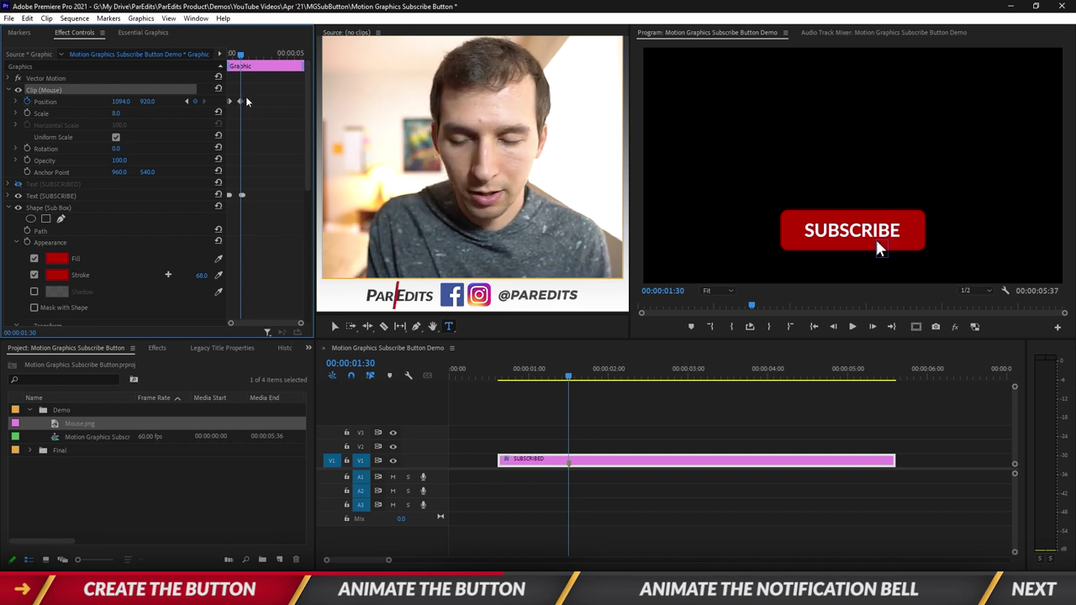
pyautogui.hotkey('shift', 'Right')
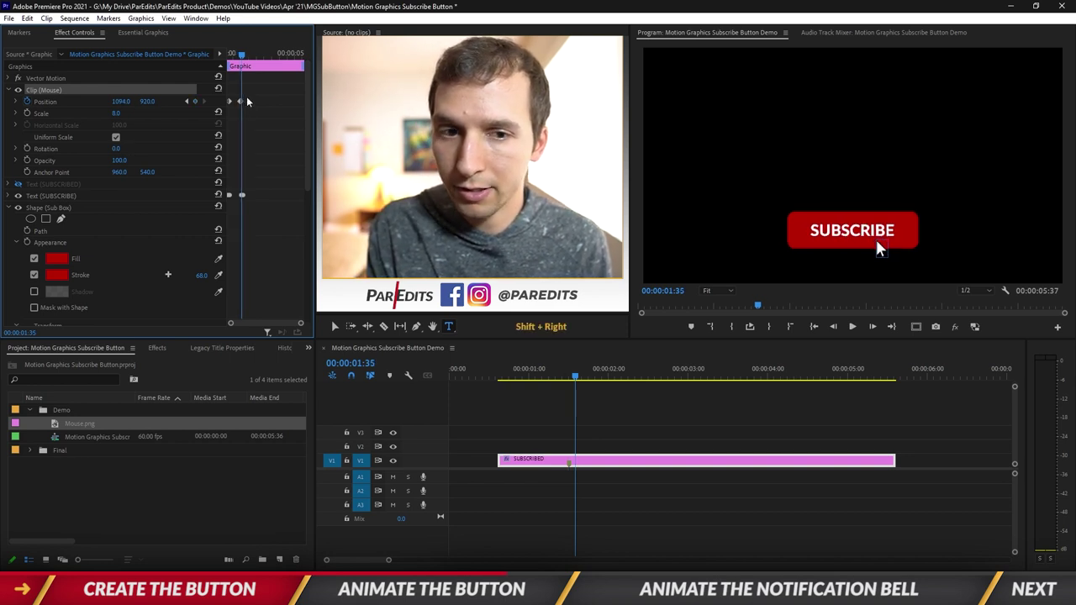
pyautogui.hotkey('shift', 'Right')
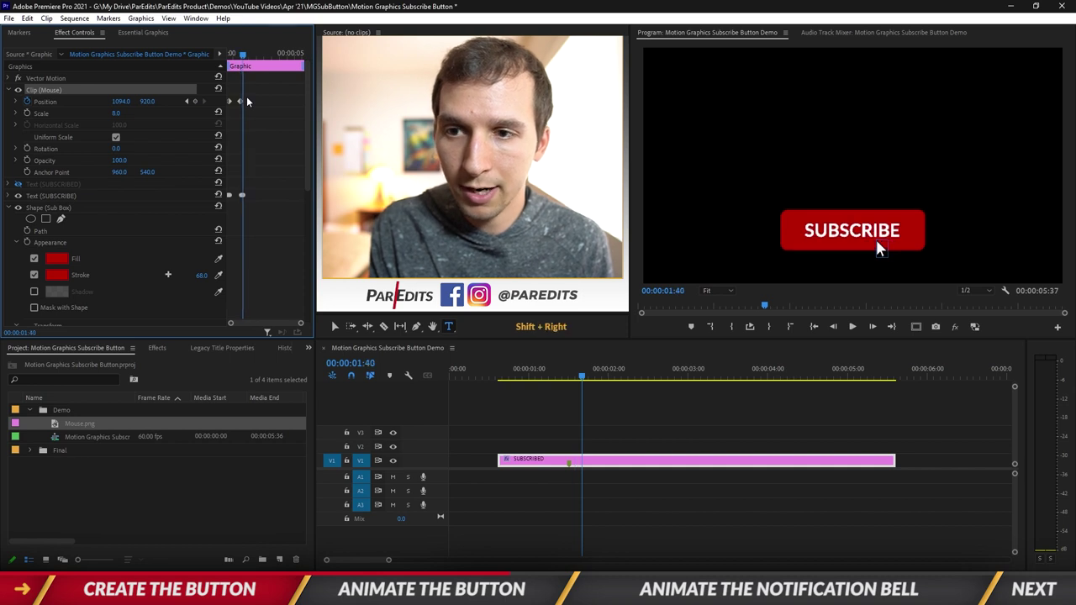
pyautogui.hotkey('shift', 'Right')
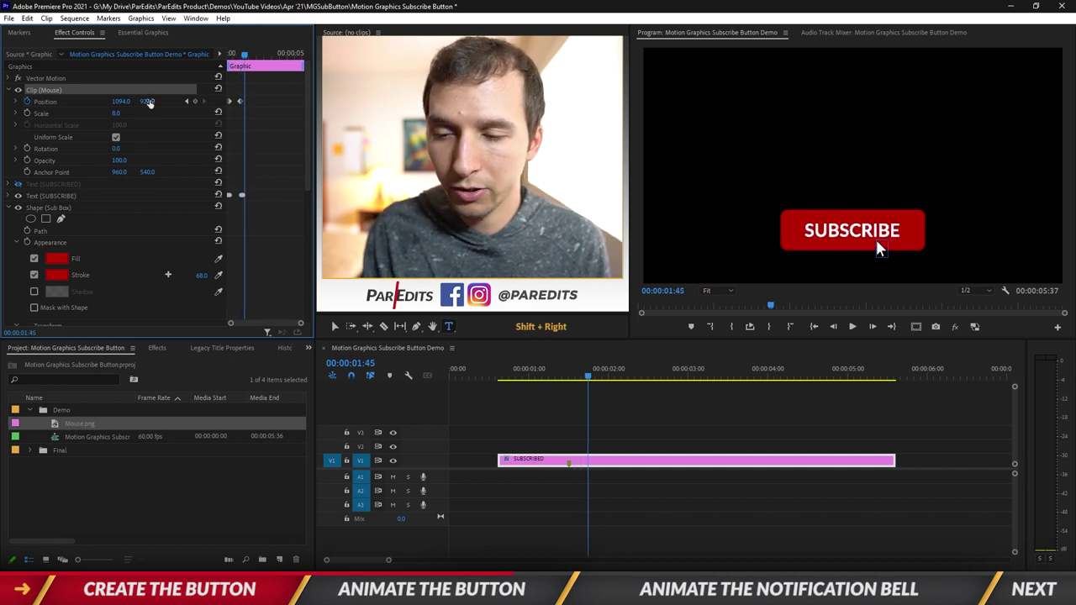
pyautogui.click(194, 101)
pyautogui.click(248, 57)
pyautogui.moveTo(248, 57); pyautogui.dragTo(251, 57)
pyautogui.moveTo(145, 101); pyautogui.dragTo(160, 100)
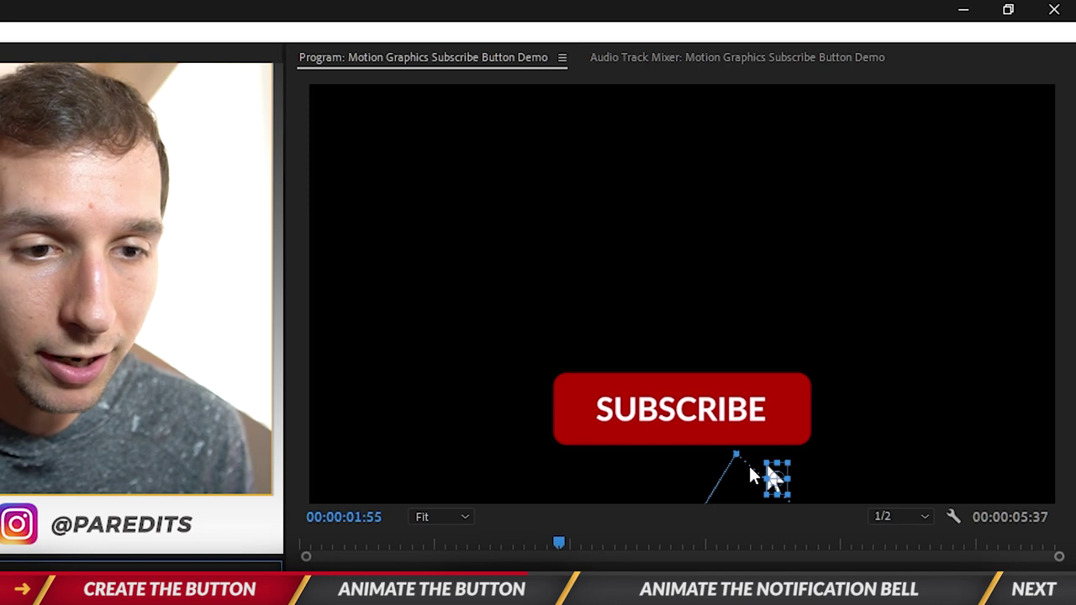
pyautogui.click(737, 455)
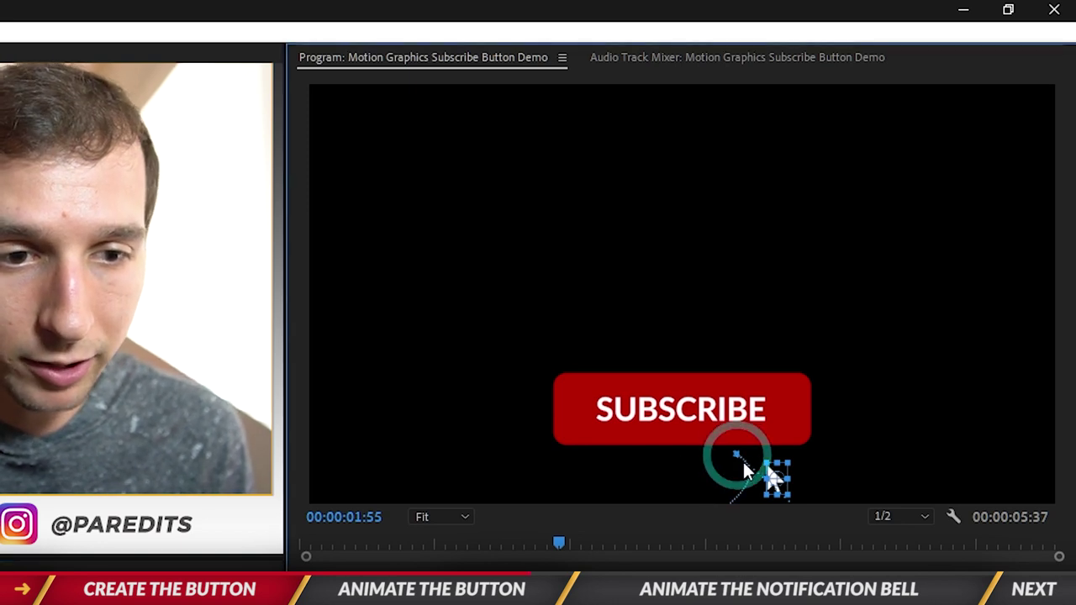
pyautogui.moveTo(737, 455)
pyautogui.mouseDown()
pyautogui.moveTo(742, 487)
pyautogui.moveTo(728, 467)
pyautogui.mouseUp()
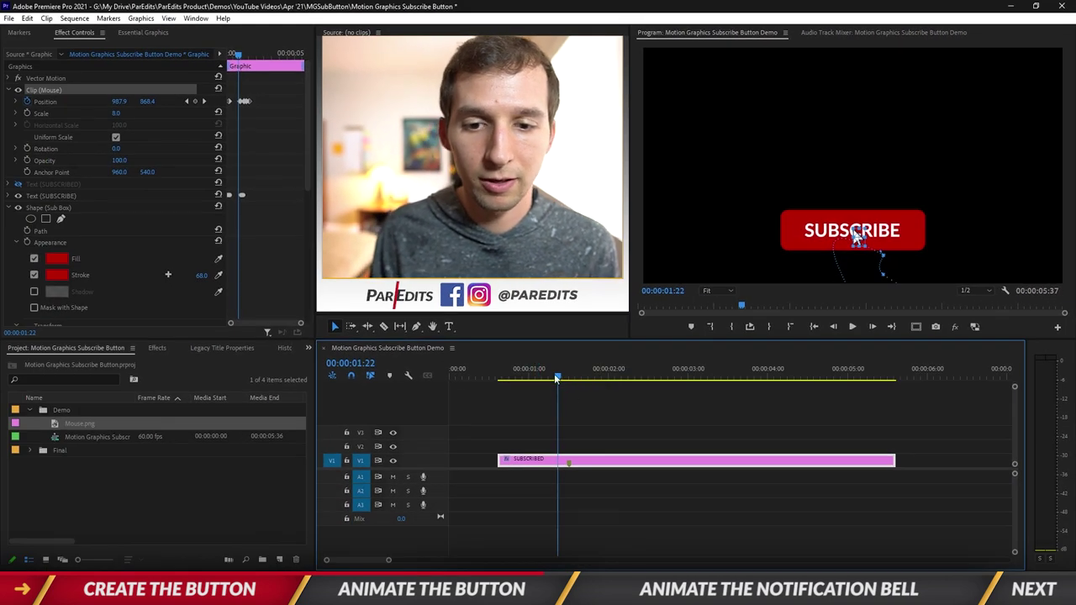
pyautogui.moveTo(556, 378); pyautogui.dragTo(510, 378)
pyautogui.press('space')
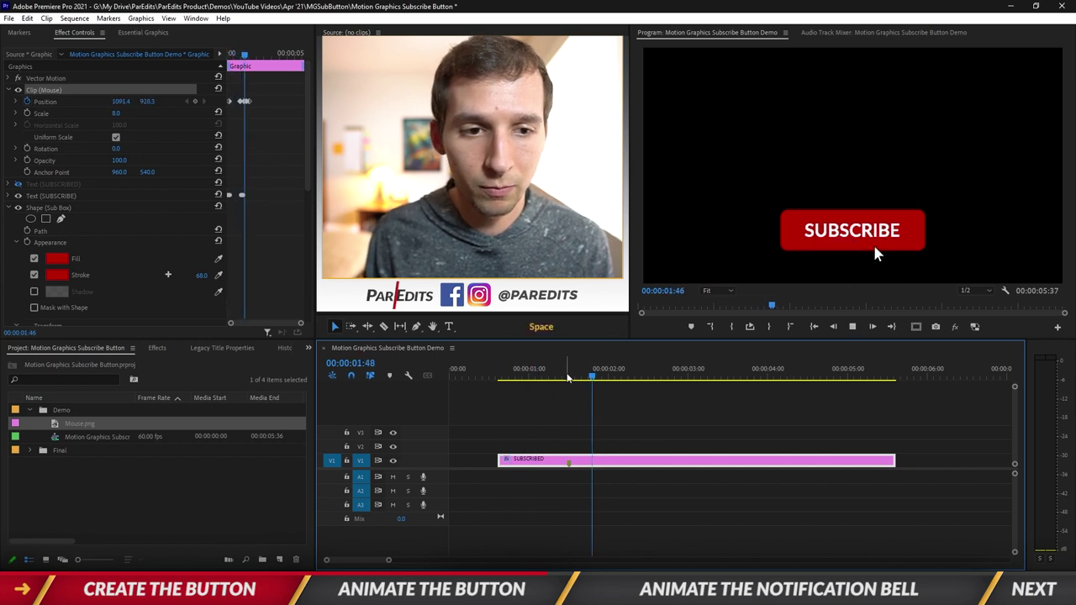
pyautogui.moveTo(567, 378); pyautogui.dragTo(506, 378)
pyautogui.press('space')
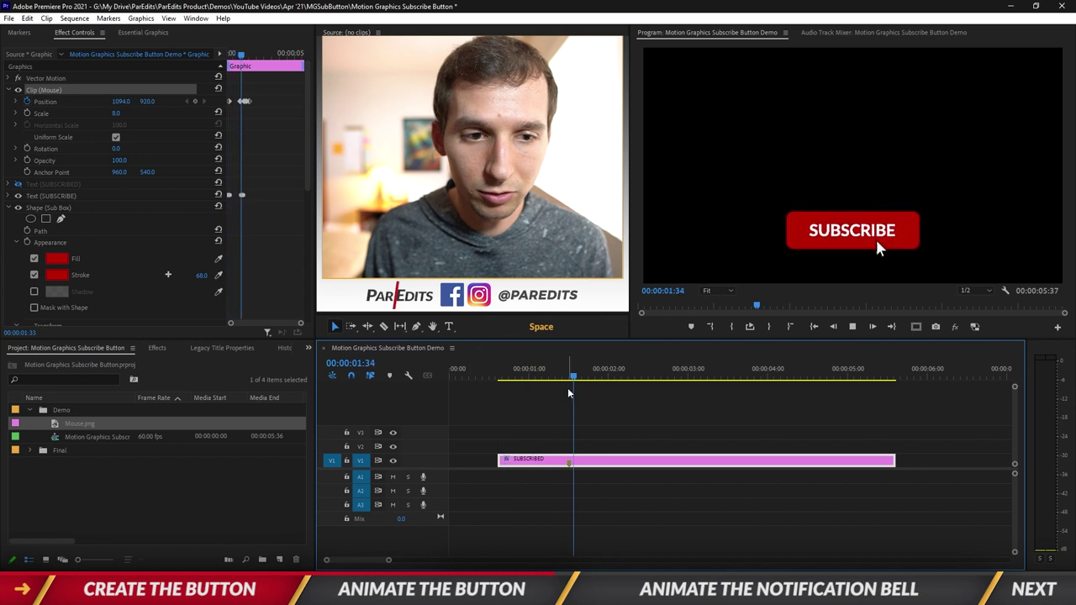
pyautogui.moveTo(492, 374); pyautogui.dragTo(674, 369)
pyautogui.press('Left')
pyautogui.press('Left')
pyautogui.press('Left')
pyautogui.press('Left')
pyautogui.press('Left')
pyautogui.press('Left')
pyautogui.press('Left')
pyautogui.press('Left')
pyautogui.press('space')
pyautogui.press('space')
pyautogui.click(632, 459)
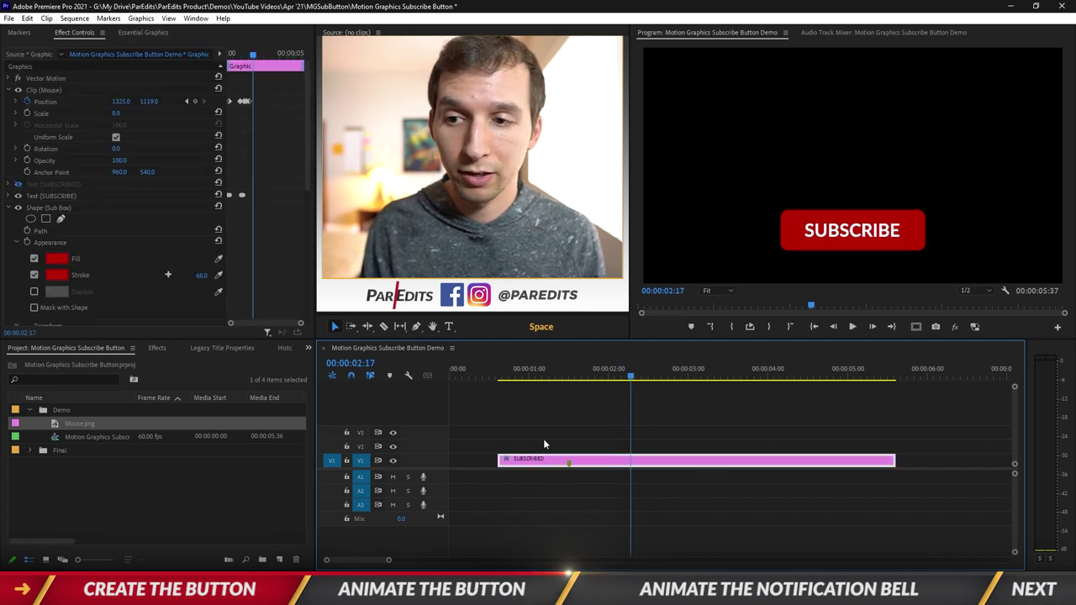
pyautogui.scroll(-7, 277, 244)
pyautogui.scroll(3, 274, 243)
# Import Bell Unclicked as a new image layer in the SUBSCRIBED graphic.
pyautogui.click(652, 409)
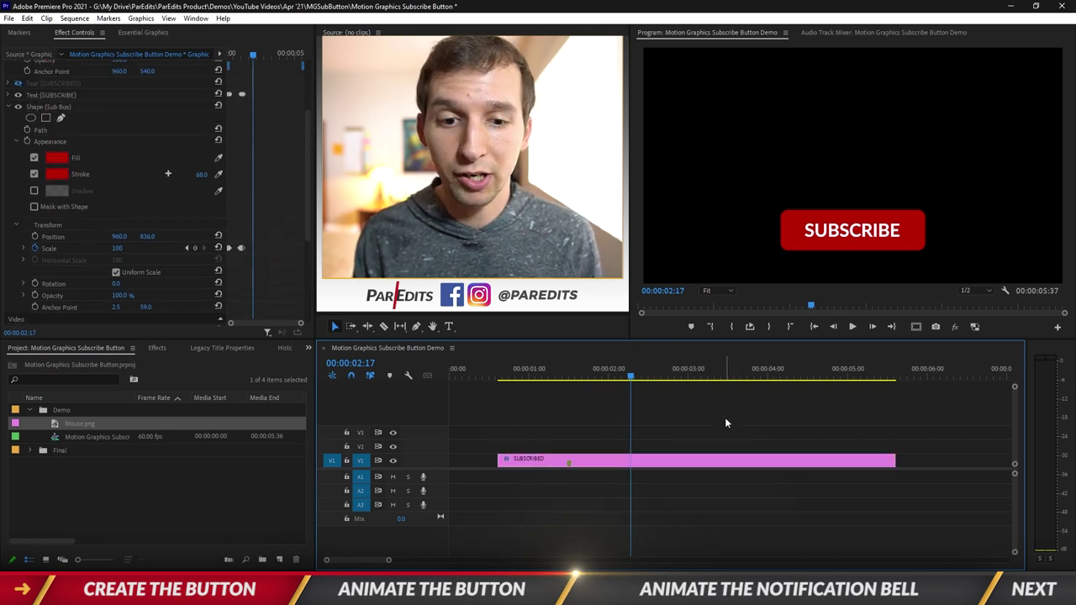
pyautogui.click(638, 462)
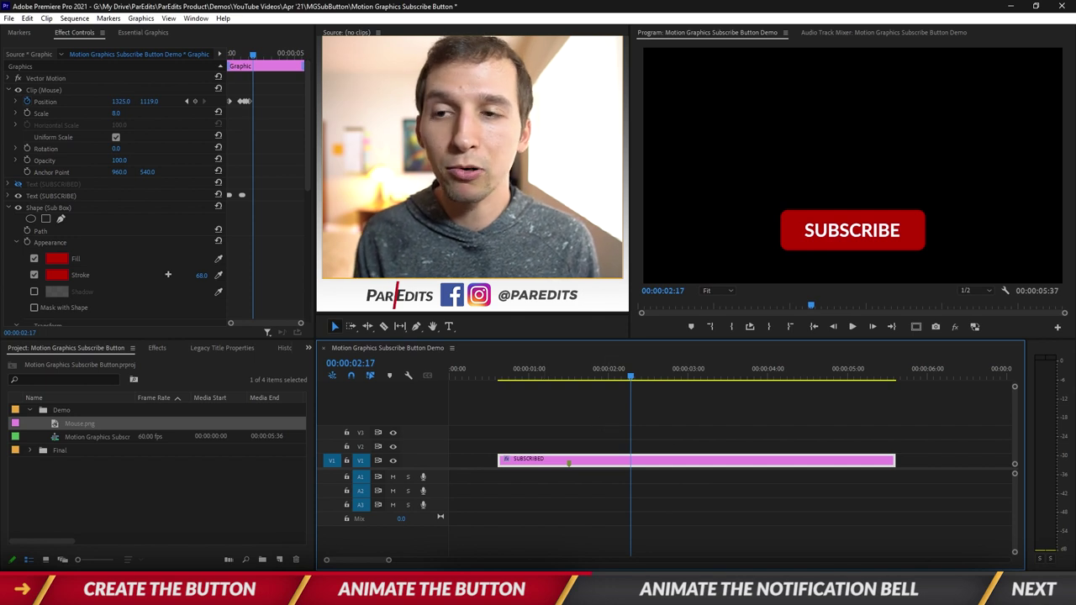
pyautogui.click(142, 32)
pyautogui.click(295, 128)
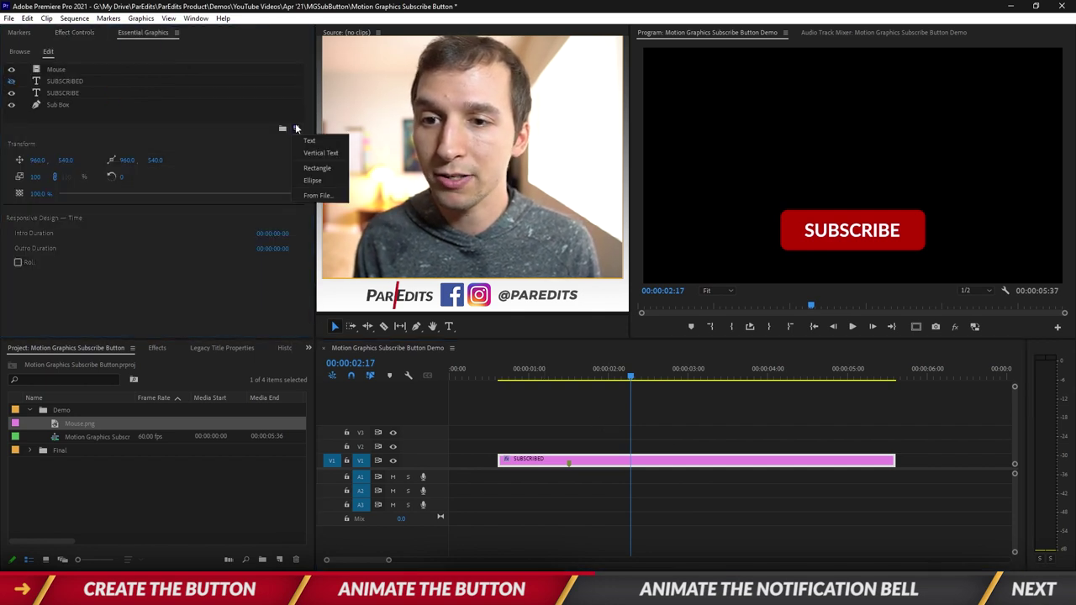
pyautogui.click(317, 195)
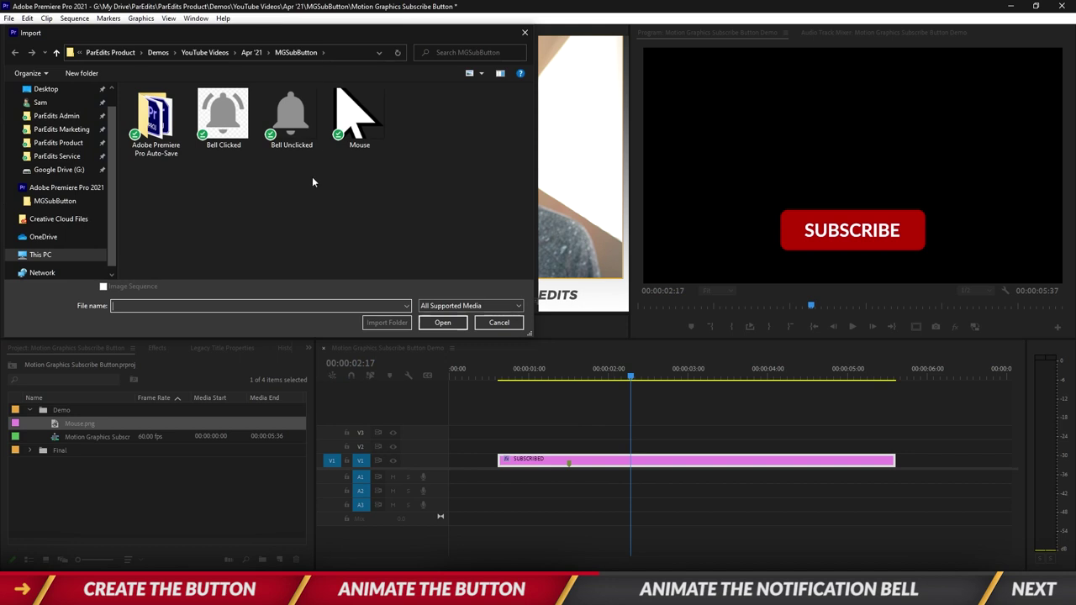
pyautogui.click(290, 120)
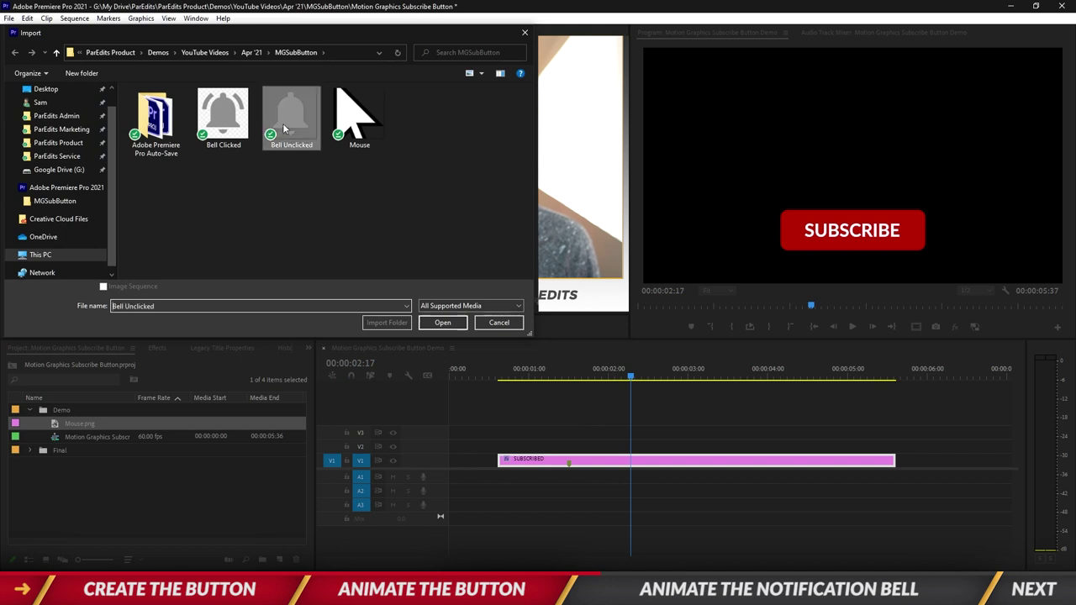
pyautogui.click(459, 324)
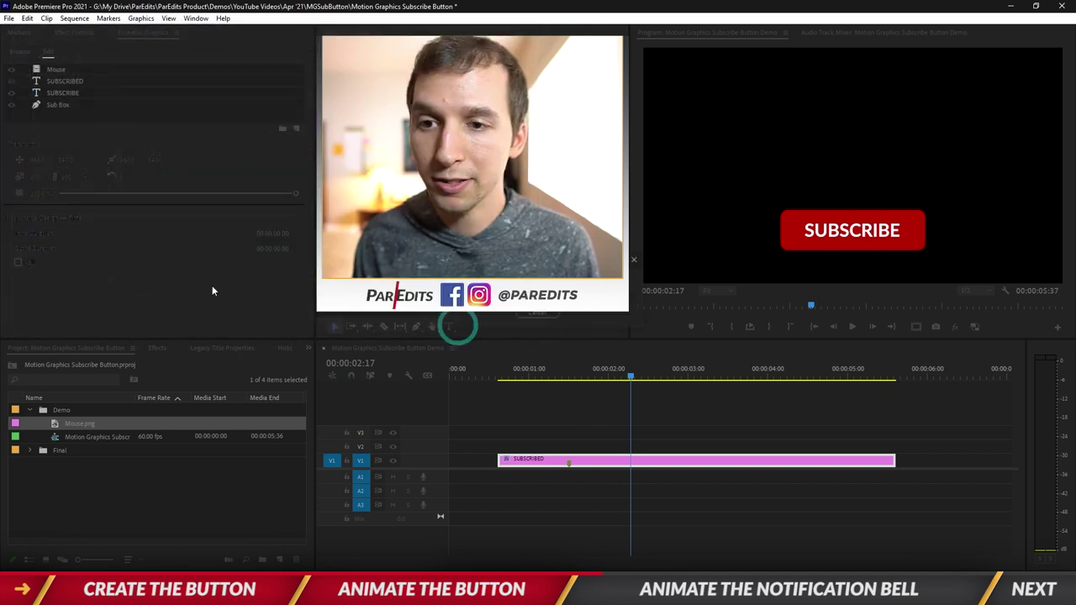
# Import Bell Clicked as a layer, then move both bell layers below Sub Box.
pyautogui.click(299, 140)
pyautogui.click(318, 207)
pyautogui.click(237, 128)
pyautogui.click(454, 321)
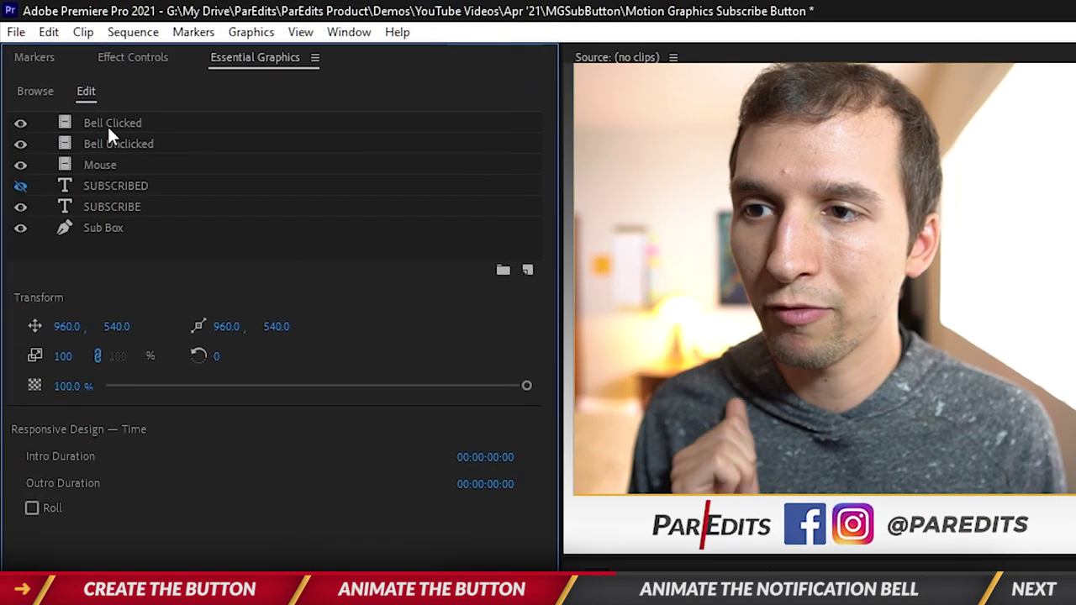
pyautogui.click(118, 142)
pyautogui.moveTo(118, 144); pyautogui.dragTo(153, 231)
pyautogui.moveTo(116, 119); pyautogui.dragTo(146, 227)
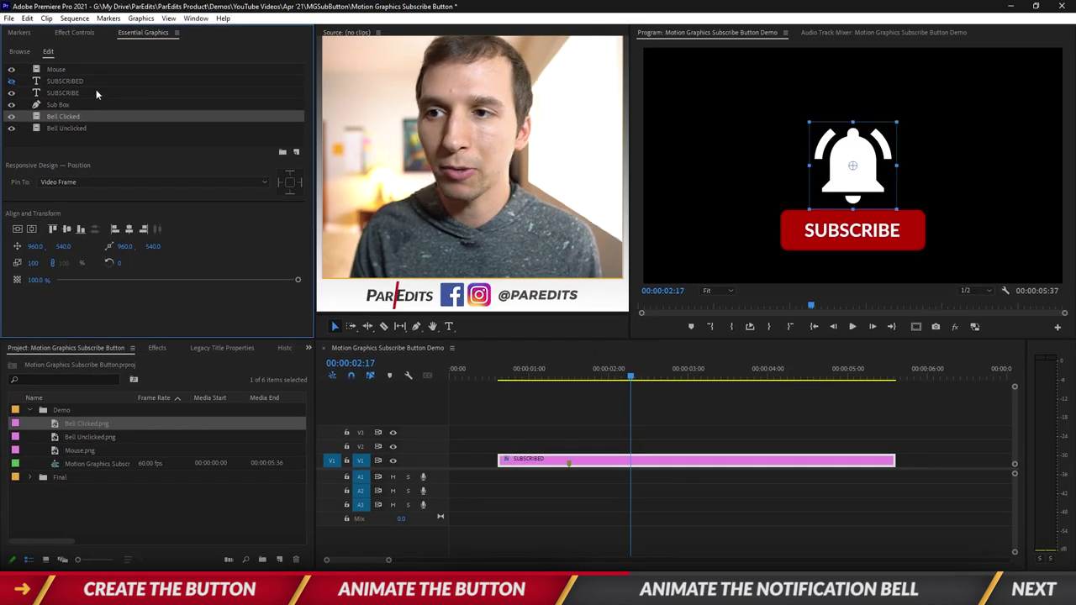
pyautogui.click(75, 33)
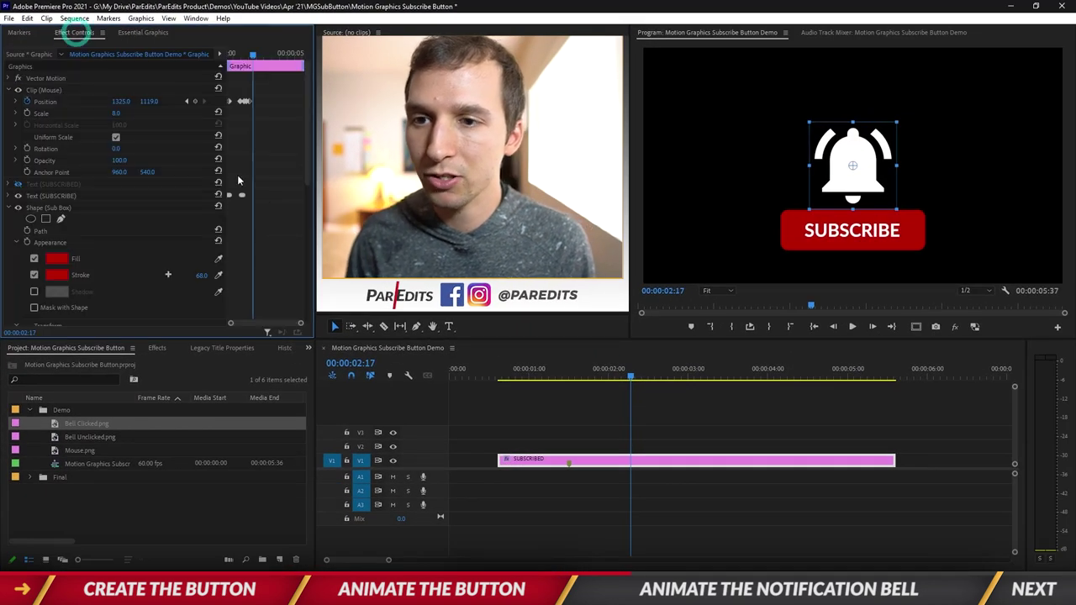
# Hide Bell Clicked; place Bell Unclicked at 1395, 835, scale 47, keyframing its Position.
pyautogui.click(12, 90)
pyautogui.click(10, 126)
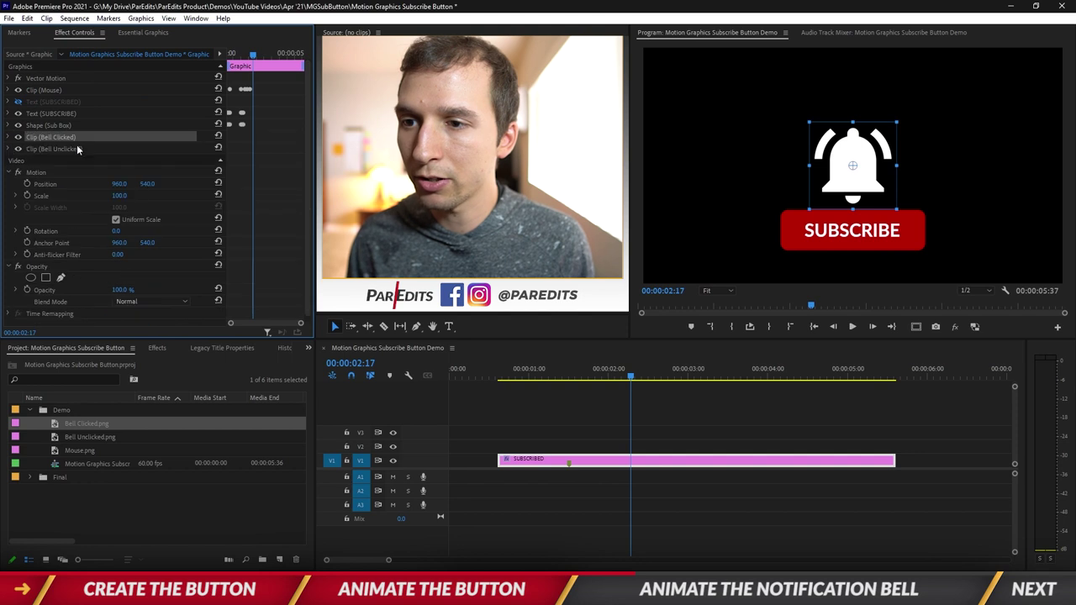
pyautogui.click(18, 137)
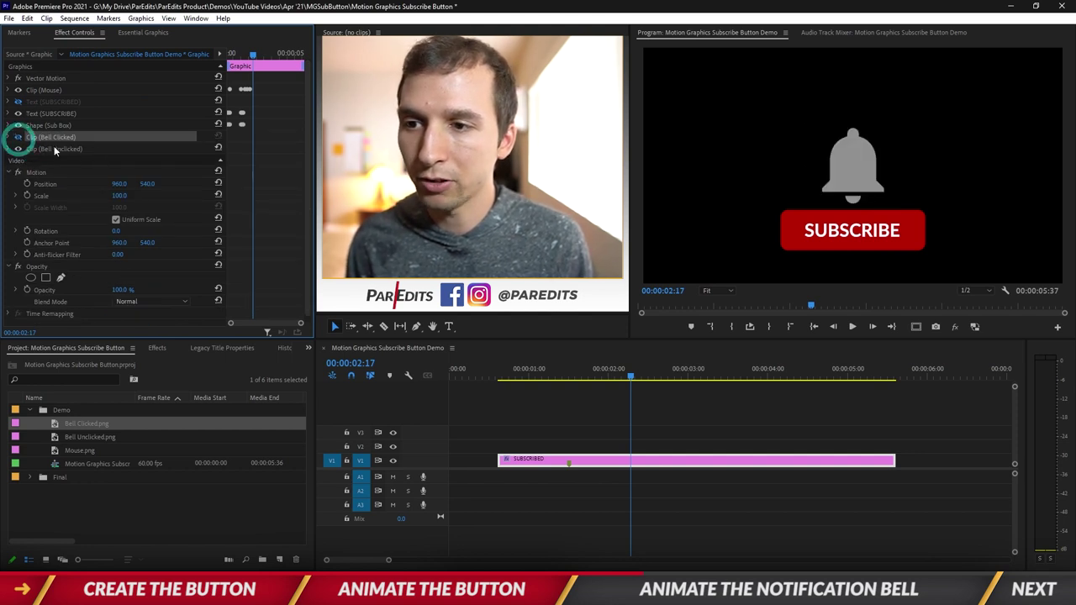
pyautogui.click(61, 149)
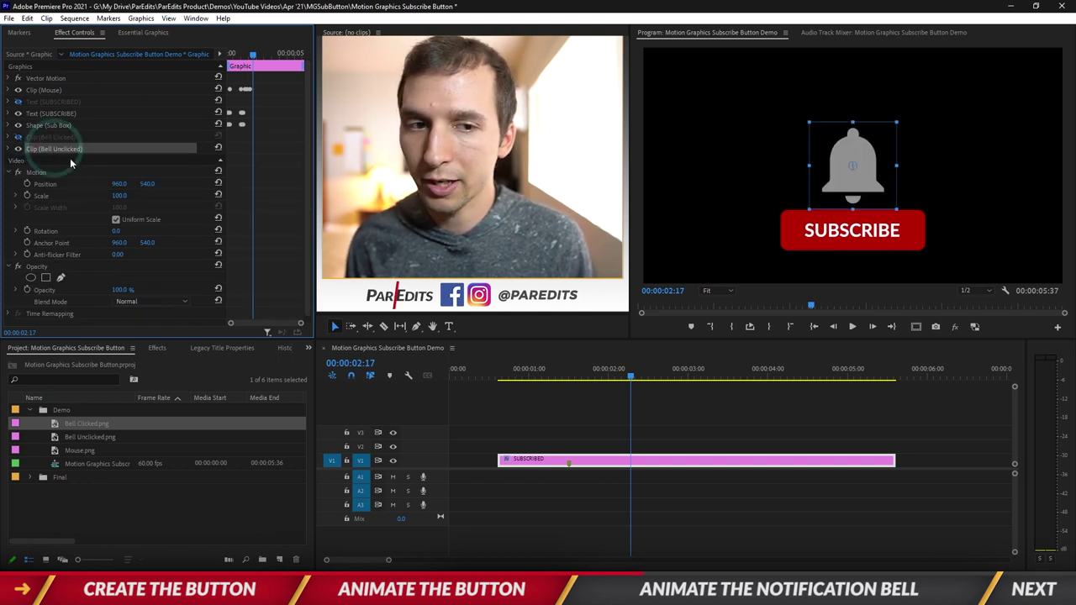
pyautogui.click(9, 149)
pyautogui.moveTo(147, 159); pyautogui.dragTo(194, 160)
pyautogui.moveTo(119, 171); pyautogui.dragTo(199, 160)
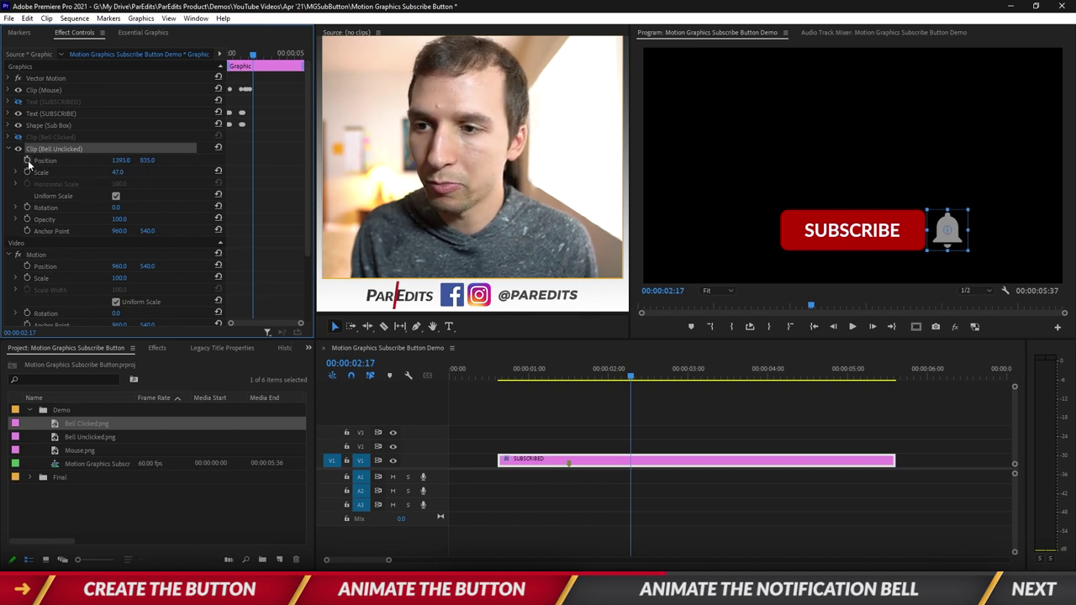
pyautogui.click(26, 160)
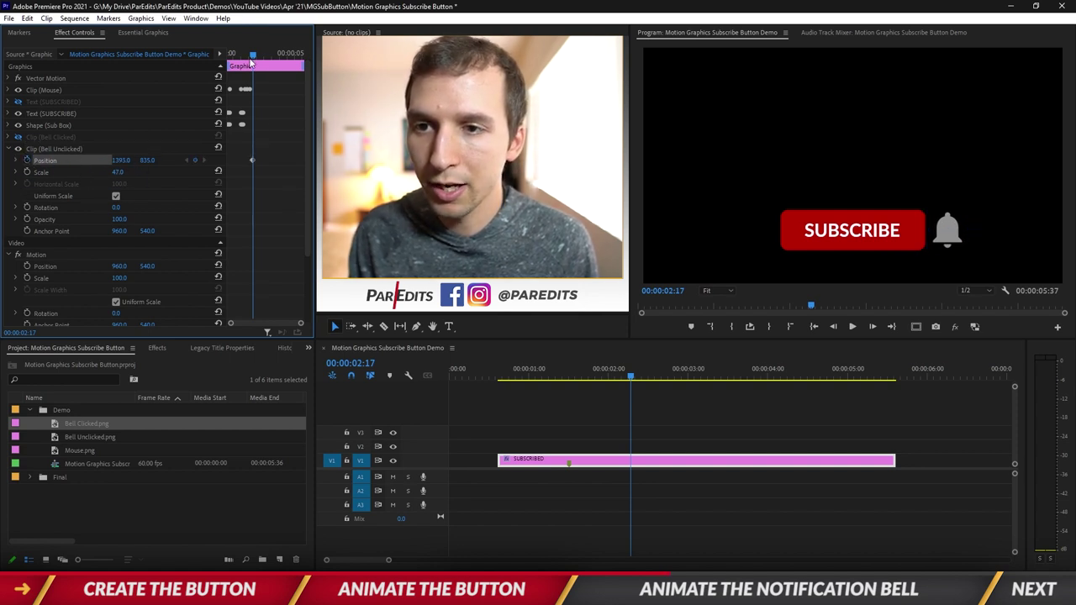
# Shift the bell's Position keyframe earlier in the Effect Controls timeline.
pyautogui.scroll(15, 875, 239)
pyautogui.scroll(-8, 872, 248)
pyautogui.scroll(-3, 886, 260)
pyautogui.scroll(15, 897, 267)
pyautogui.scroll(-10, 863, 234)
pyautogui.moveTo(241, 57); pyautogui.dragTo(229, 58)
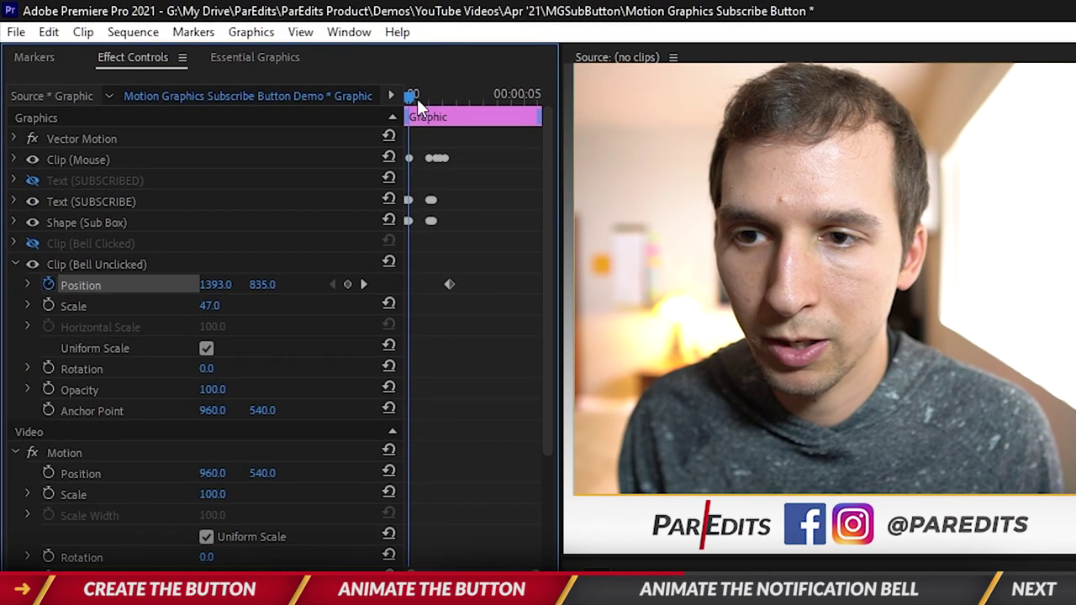
pyautogui.moveTo(449, 284); pyautogui.dragTo(410, 285)
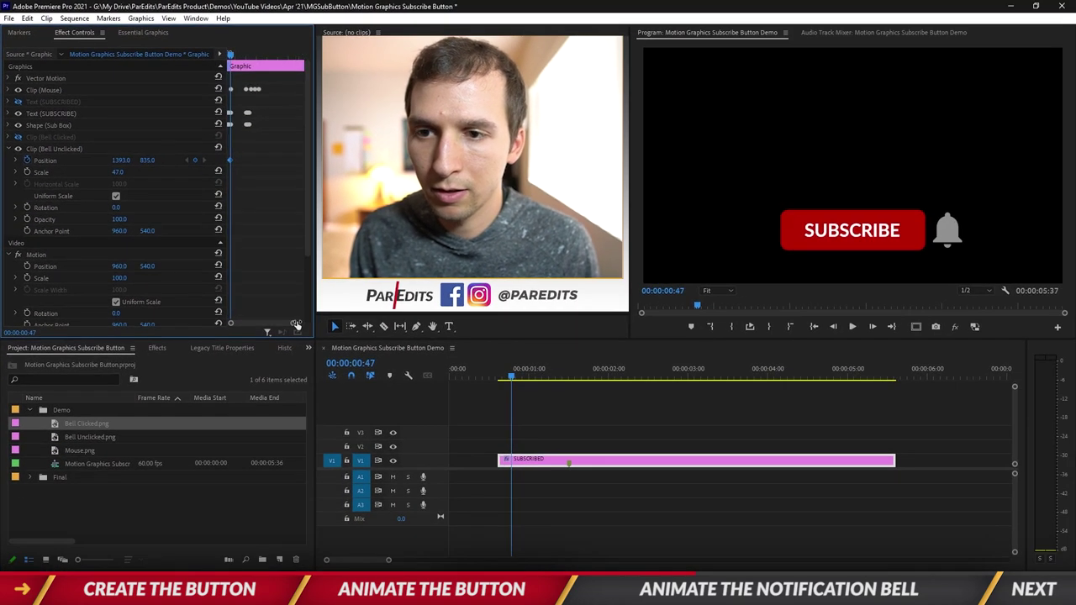
pyautogui.moveTo(296, 325); pyautogui.dragTo(259, 324)
pyautogui.moveTo(259, 158); pyautogui.dragTo(278, 158)
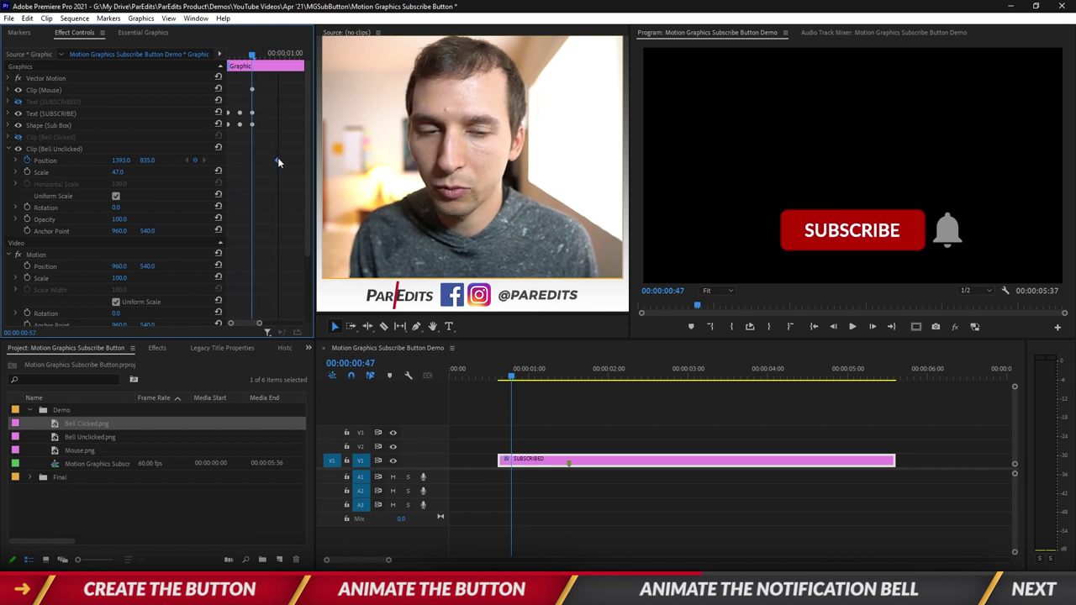
# Add a keyframe with reduced X so the bell slides out from behind the button.
pyautogui.click(193, 160)
pyautogui.moveTo(121, 160); pyautogui.dragTo(85, 160)
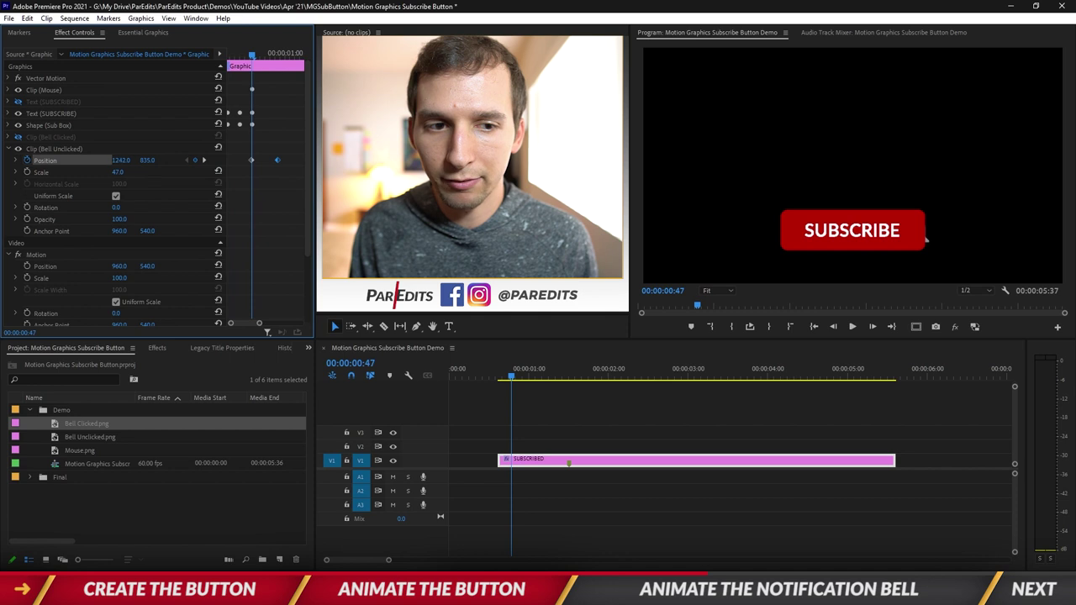
pyautogui.click(230, 55)
pyautogui.moveTo(230, 55); pyautogui.dragTo(261, 67)
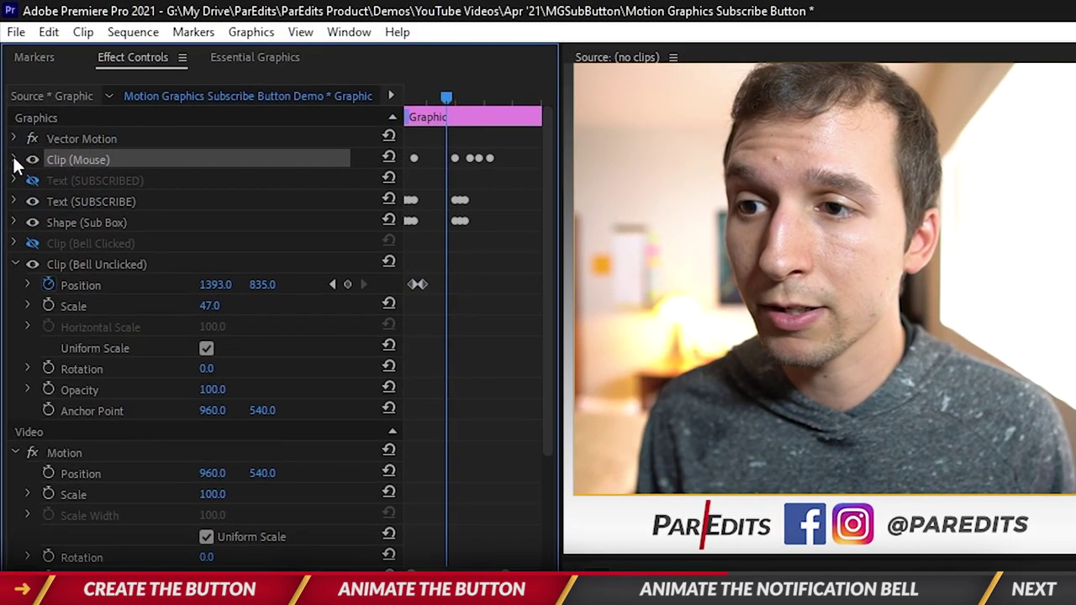
pyautogui.click(8, 92)
pyautogui.moveTo(444, 98); pyautogui.dragTo(477, 101)
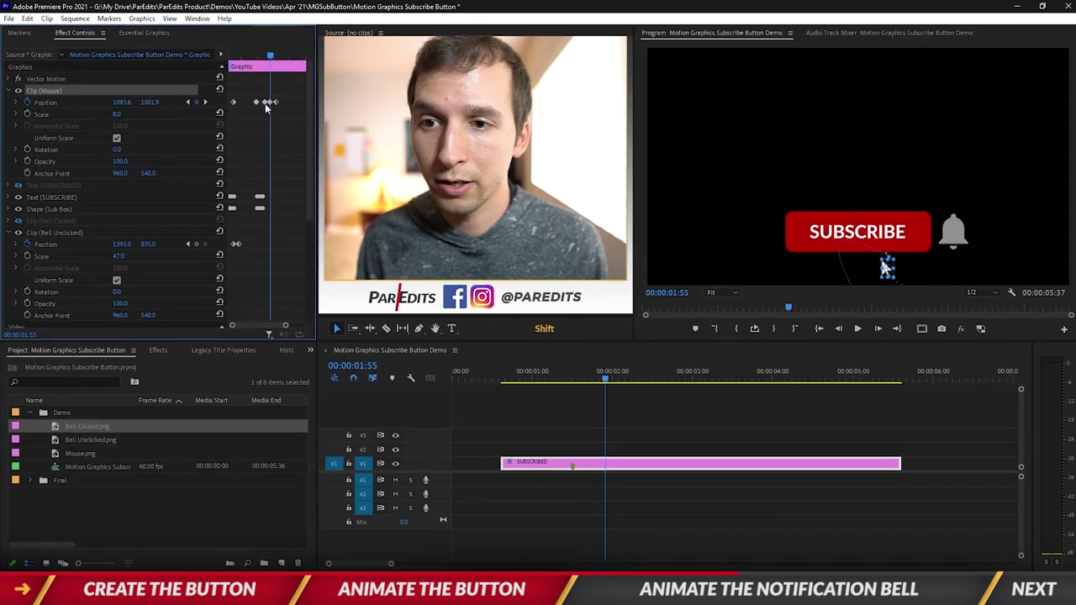
# Keyframe the cursor onto the bell at 1424.6, 878.9 and move its keyframes later.
pyautogui.click(477, 179)
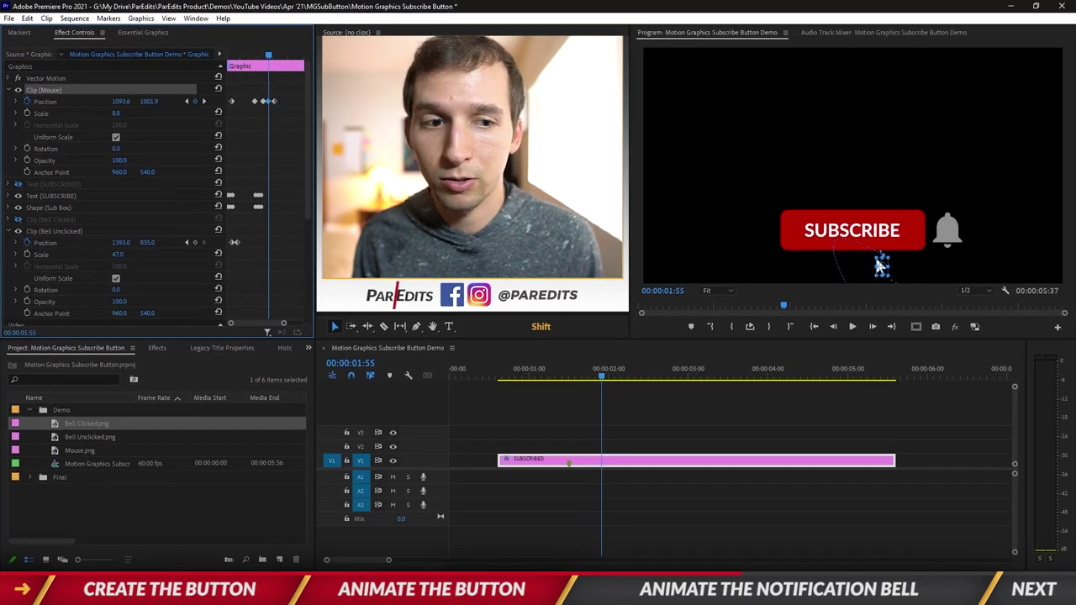
pyautogui.moveTo(122, 101); pyautogui.dragTo(150, 101)
pyautogui.moveTo(953, 265); pyautogui.dragTo(952, 243)
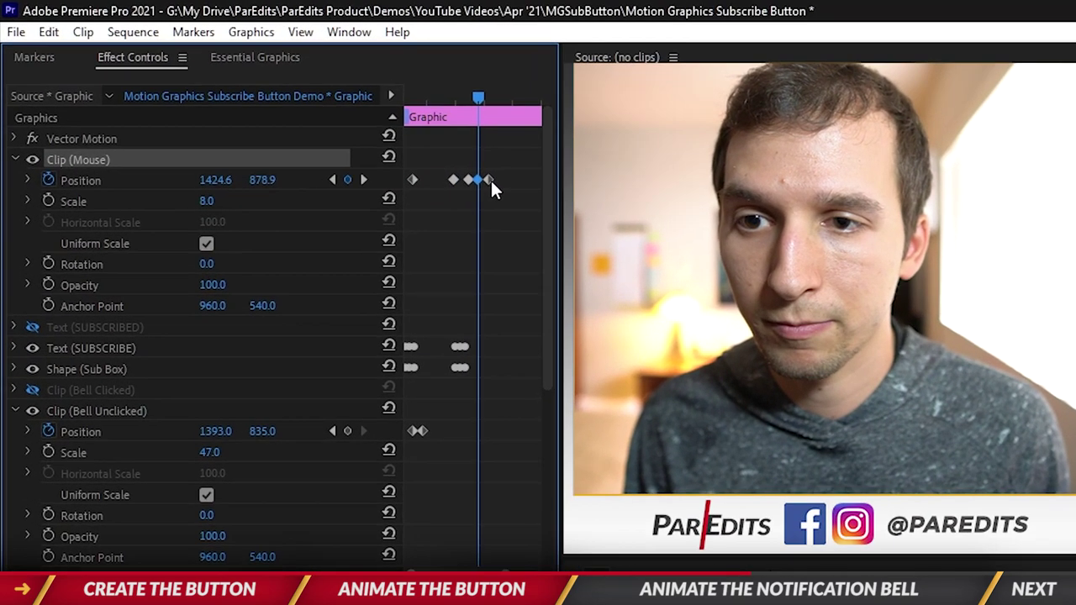
pyautogui.moveTo(380, 140); pyautogui.dragTo(410, 140)
pyautogui.click(372, 143)
pyautogui.click(476, 179)
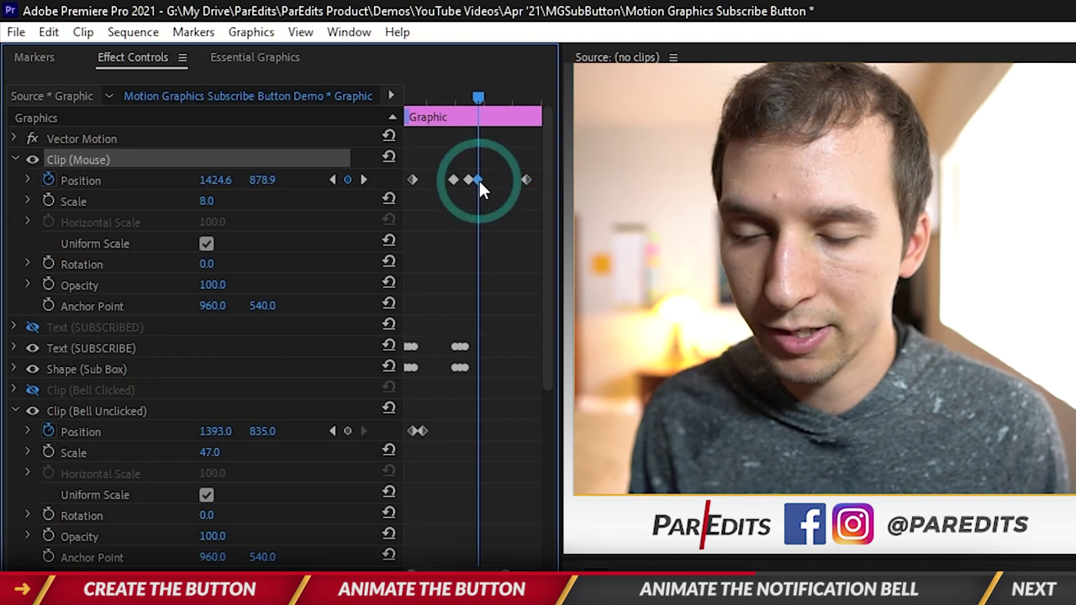
pyautogui.click(489, 99)
pyautogui.moveTo(477, 179); pyautogui.dragTo(497, 179)
# Scrub the timeline to preview the cursor landing on the bell around 1:57.
pyautogui.click(468, 96)
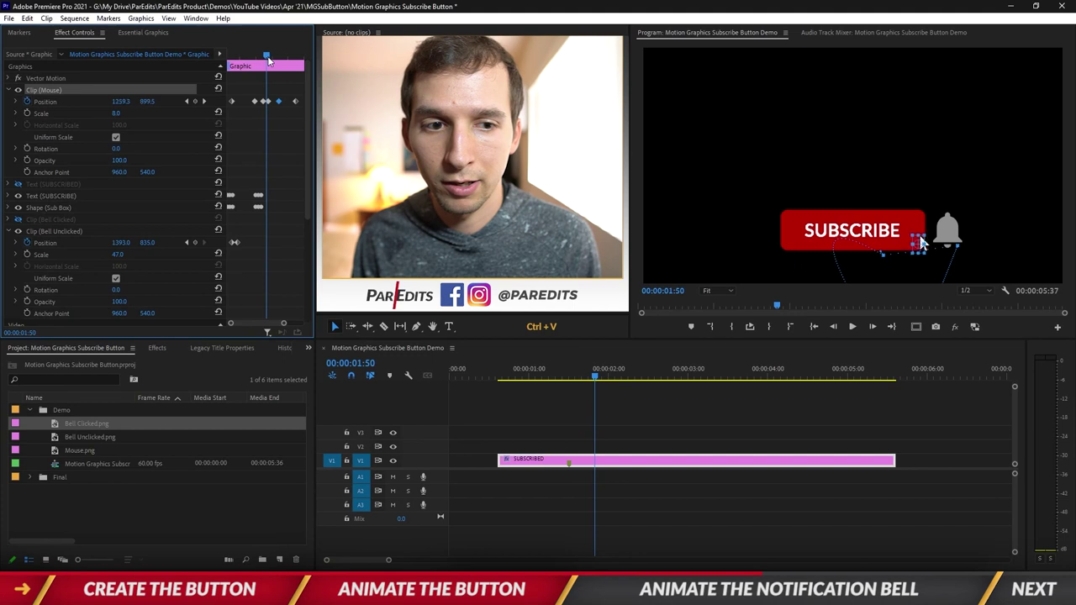
pyautogui.moveTo(444, 92); pyautogui.dragTo(462, 100)
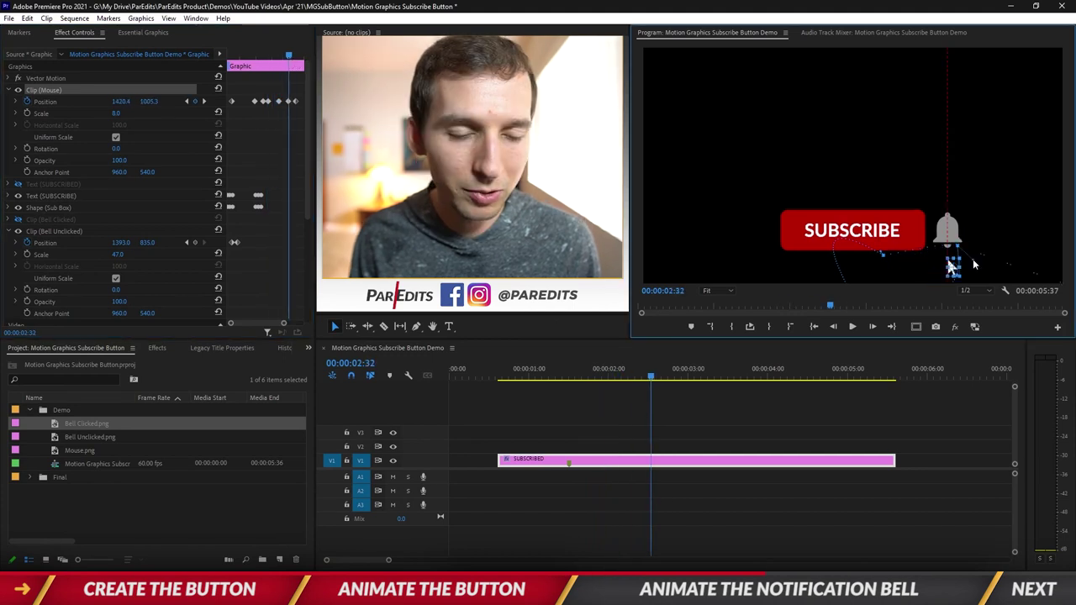
pyautogui.click(643, 378)
pyautogui.click(610, 379)
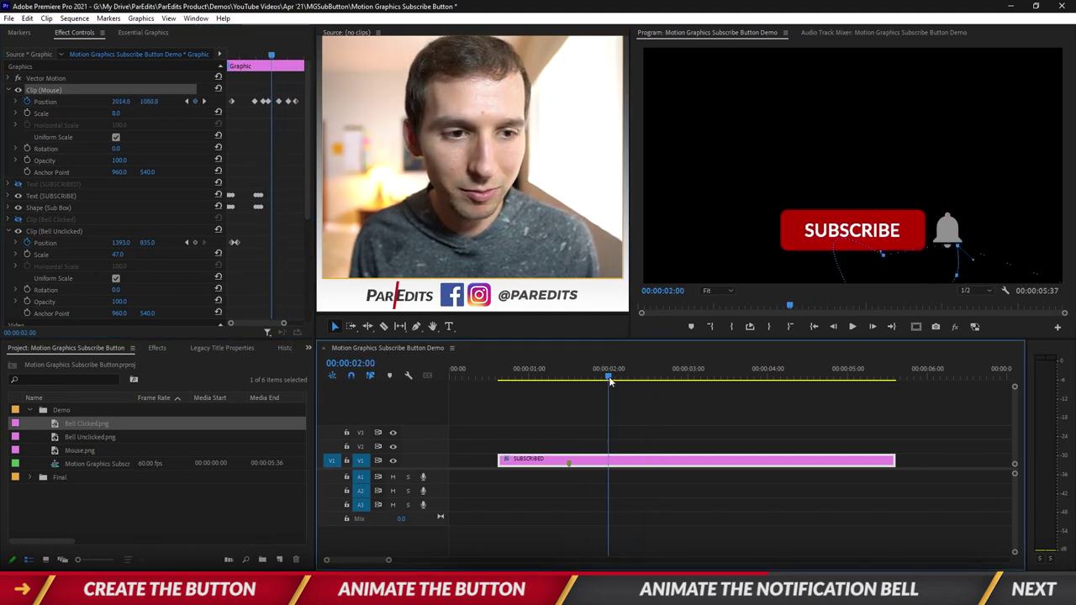
pyautogui.click(633, 378)
pyautogui.click(950, 246)
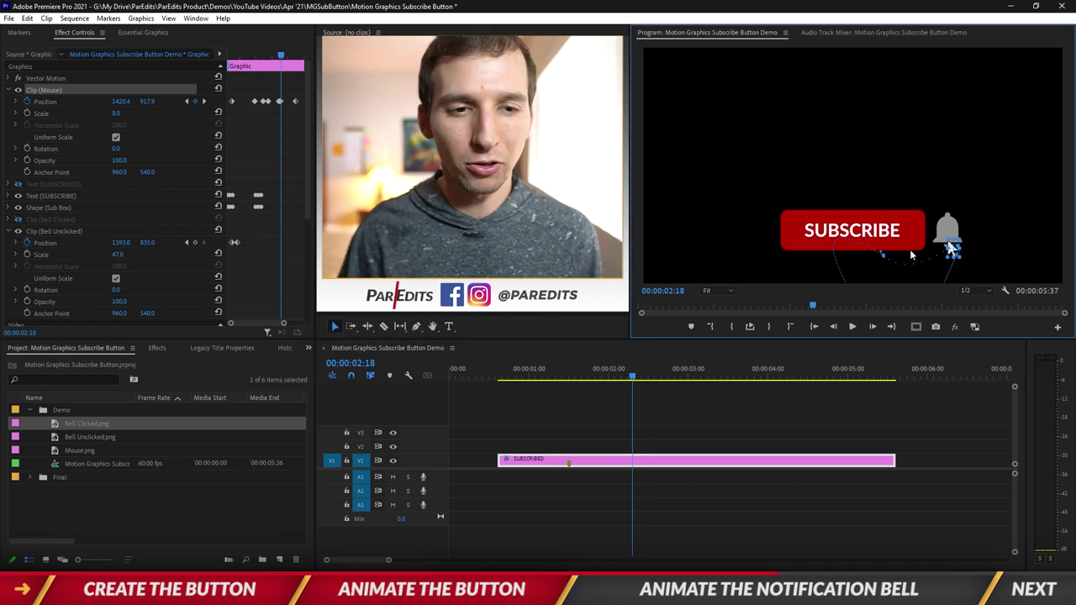
pyautogui.click(631, 377)
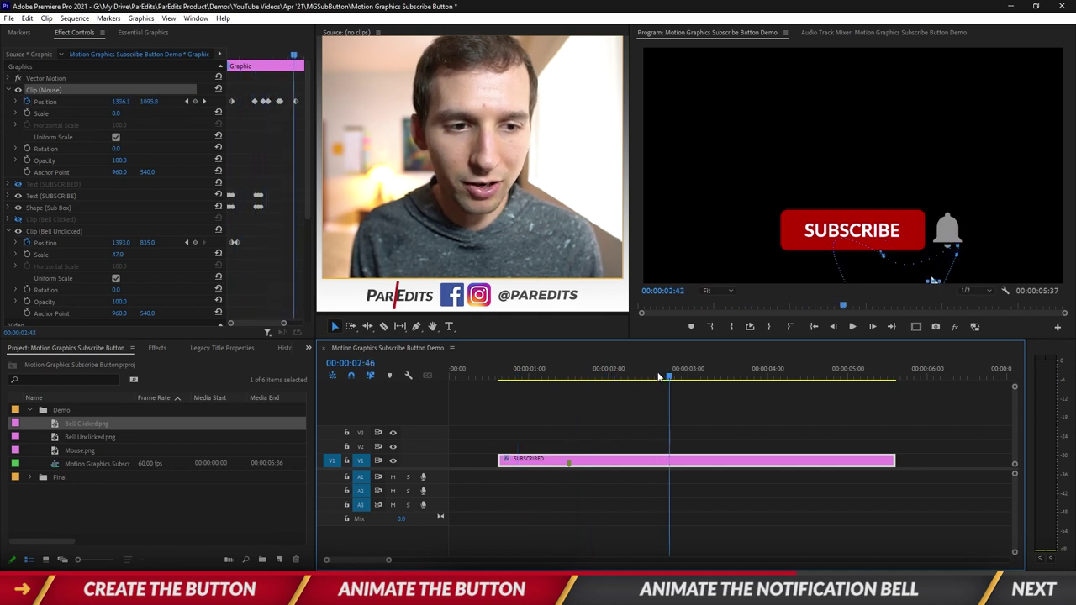
pyautogui.click(278, 65)
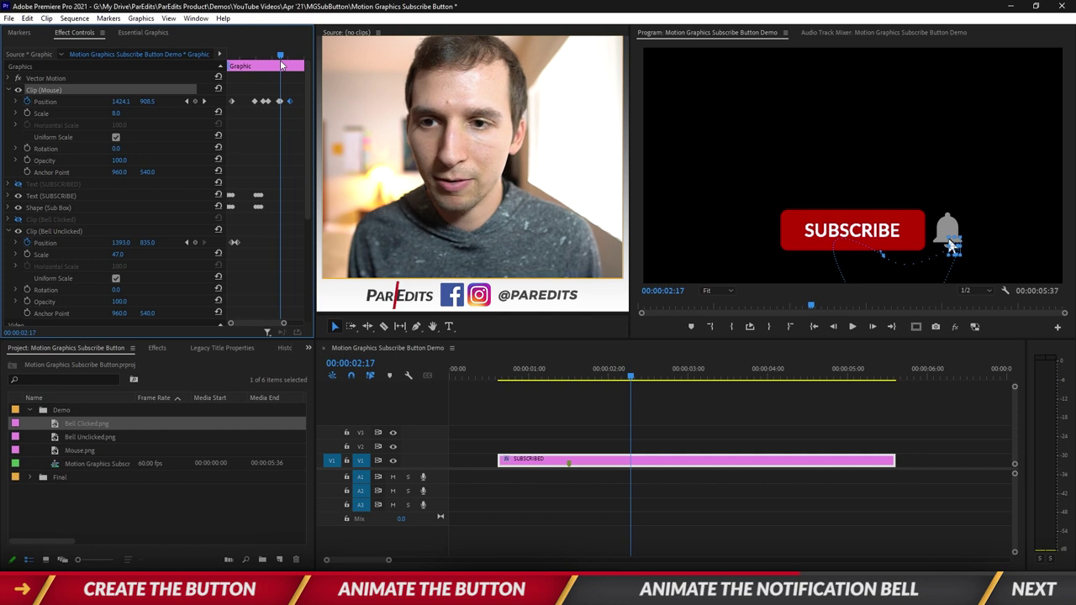
pyautogui.moveTo(259, 66); pyautogui.dragTo(266, 67)
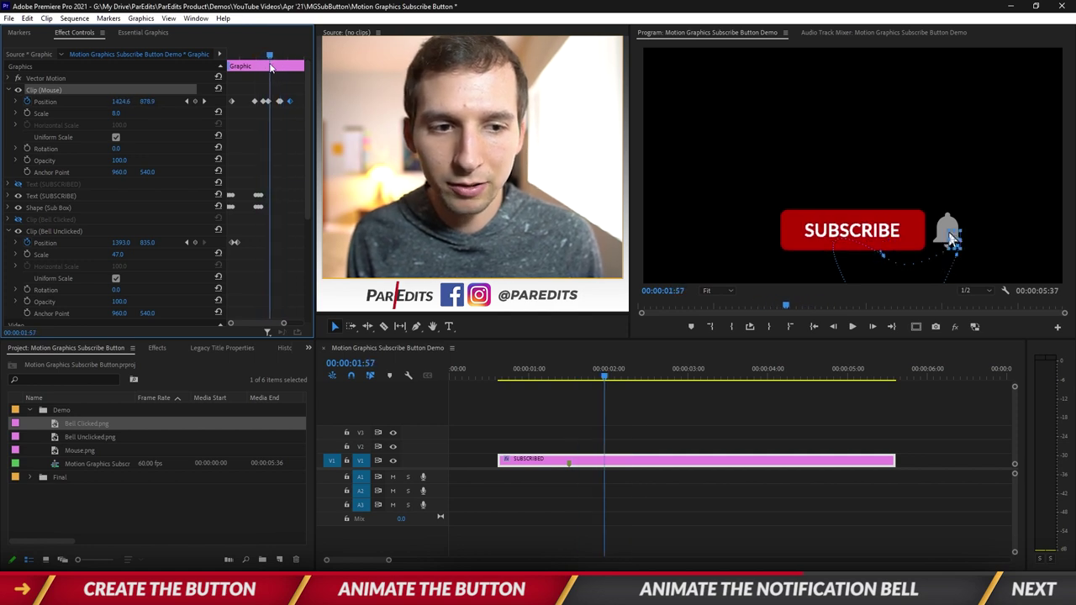
pyautogui.moveTo(311, 213); pyautogui.dragTo(304, 242)
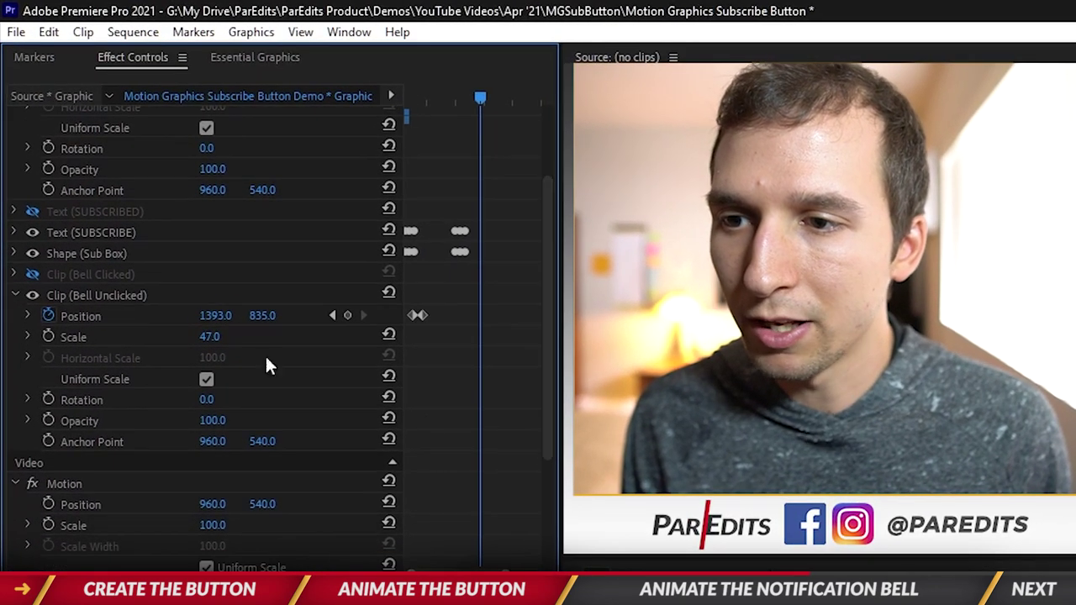
# Keyframe Bell Unclicked's Opacity from 100 to 0 at 1:58 and unhide Bell Clicked.
pyautogui.click(136, 304)
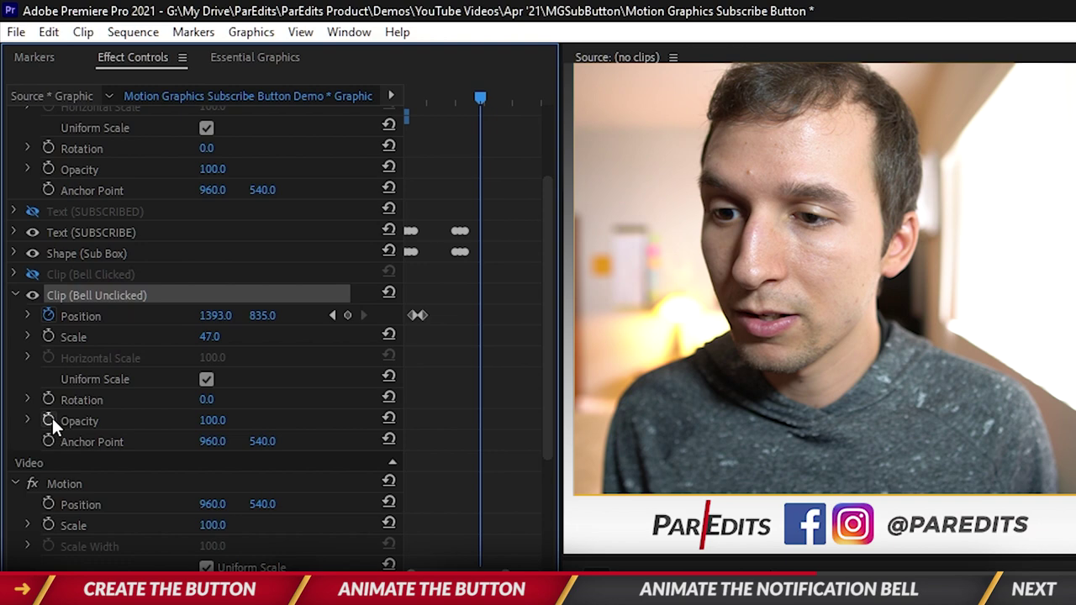
pyautogui.click(52, 417)
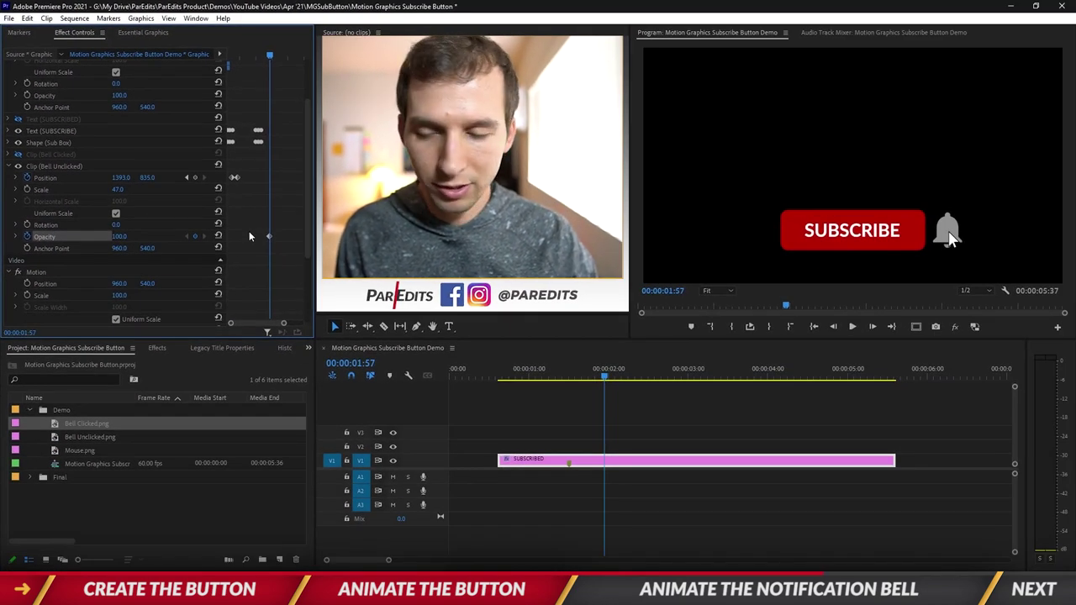
pyautogui.press('Right')
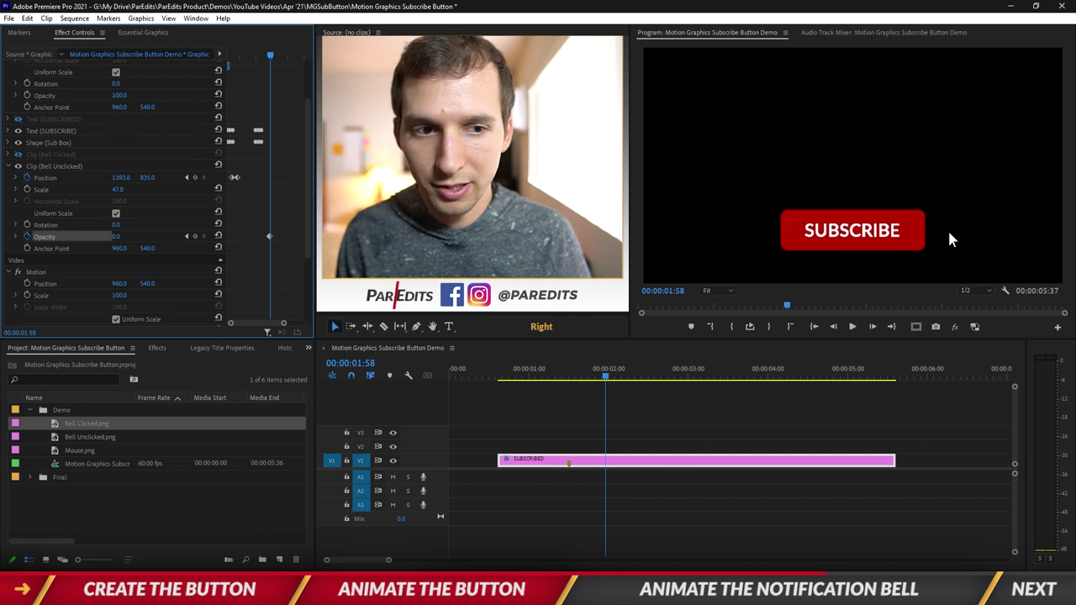
pyautogui.write('0')
pyautogui.press('Return')
pyautogui.click(126, 236)
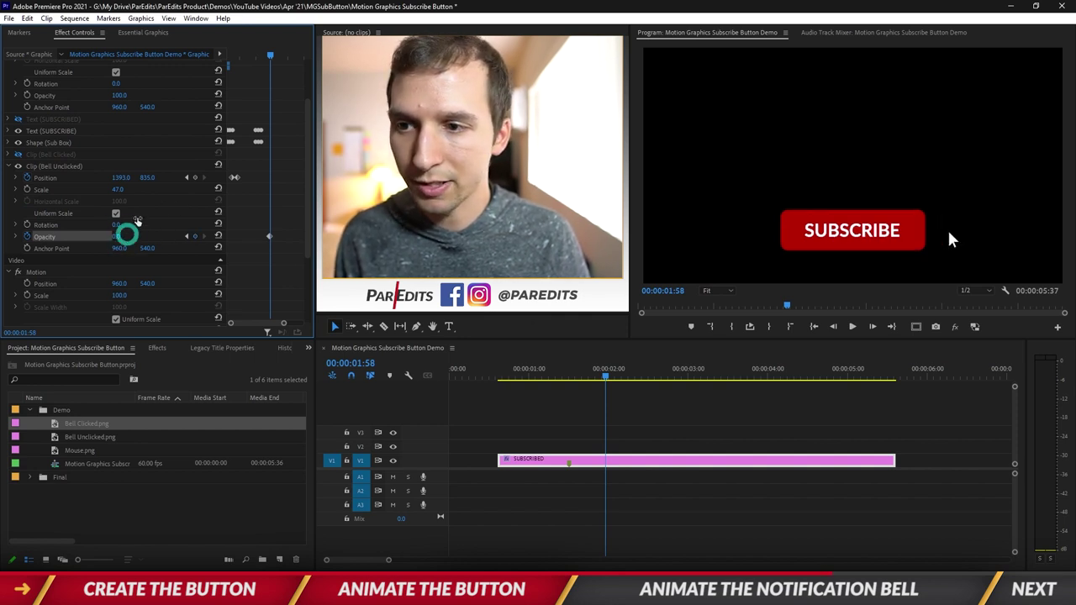
pyautogui.click(18, 154)
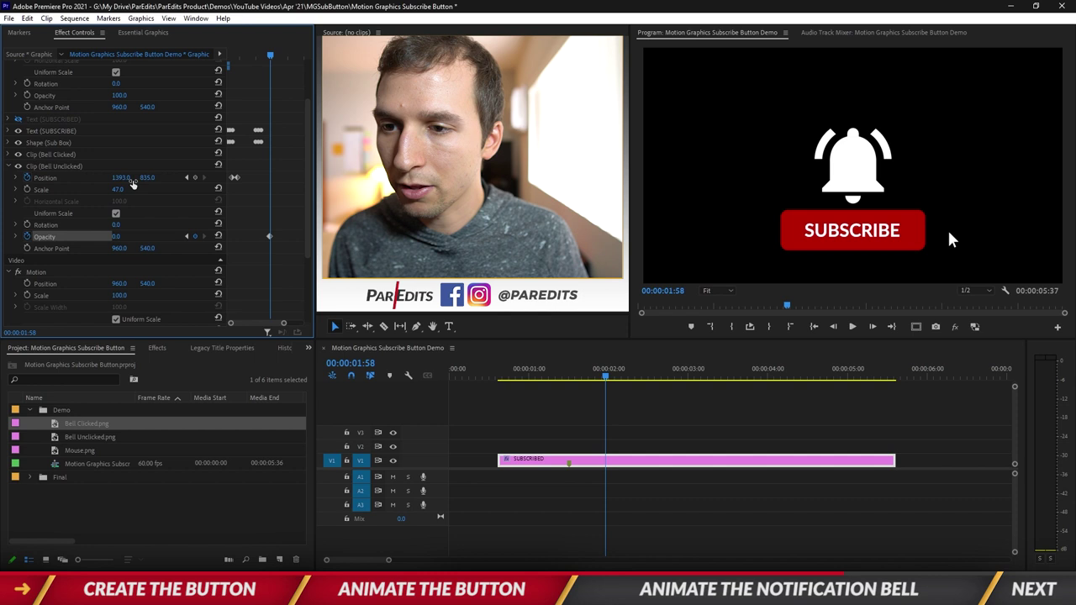
# Set the Bell Clicked layer's Position to 1393, 835 beside SUBSCRIBE.
pyautogui.click(64, 165)
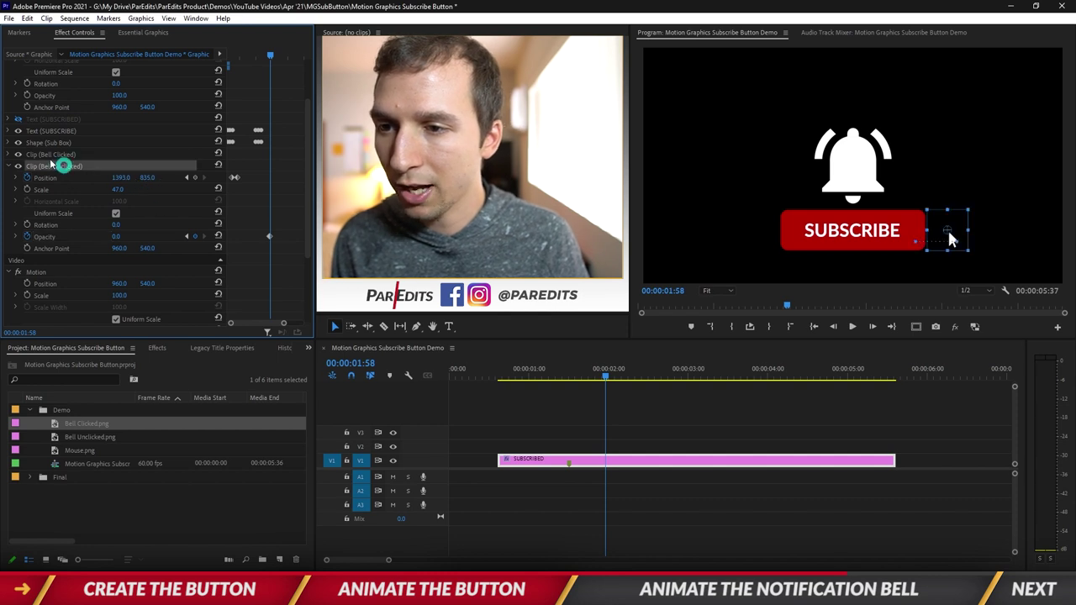
pyautogui.click(50, 155)
pyautogui.click(9, 155)
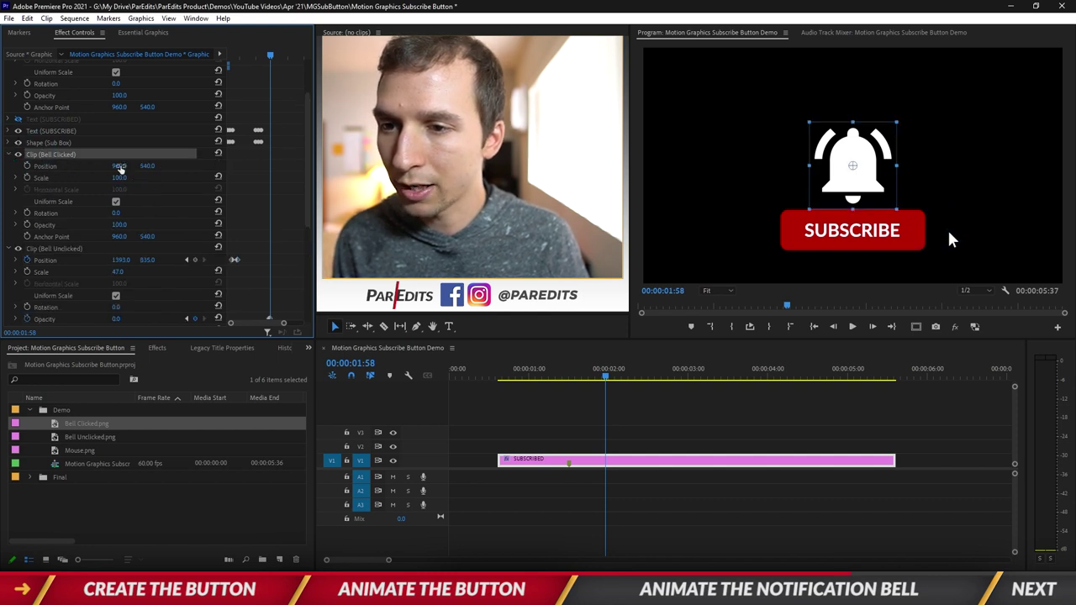
pyautogui.write('1393')
pyautogui.press('Tab')
pyautogui.write('835')
pyautogui.press('Return')
pyautogui.scroll(-3, 289, 179)
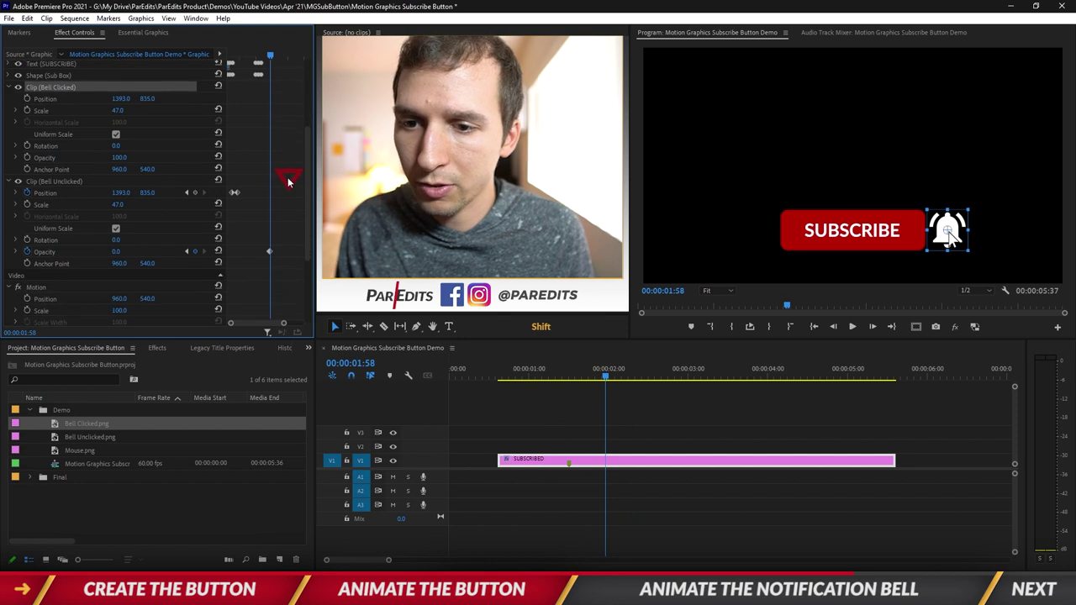
pyautogui.scroll(3, 273, 174)
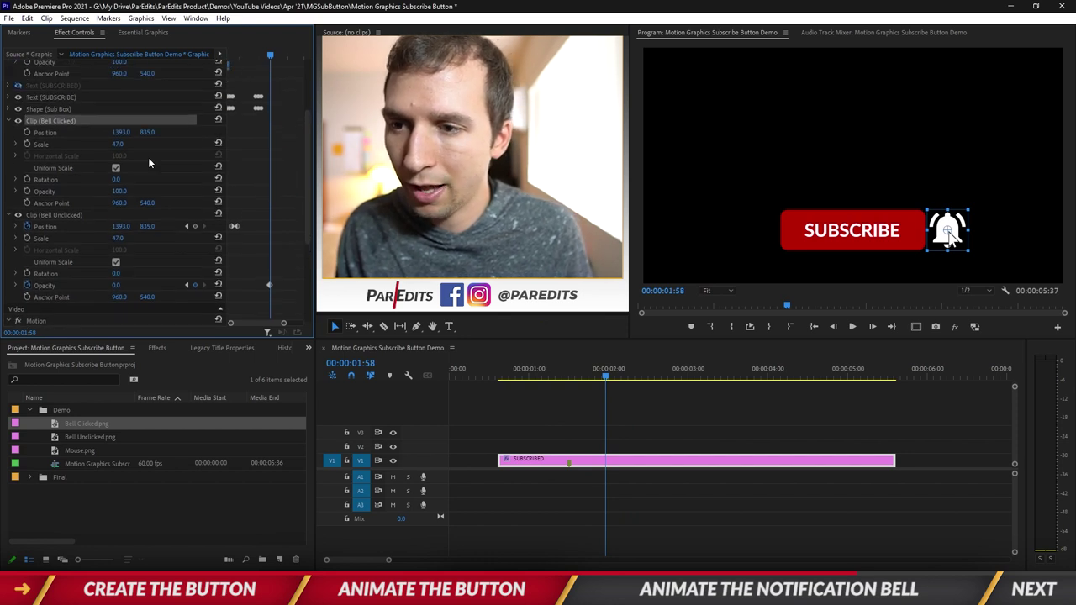
# Keyframe Bell Clicked's Opacity from 0 at 1:57 to 100 at 1:58, checking frame by frame.
pyautogui.click(28, 191)
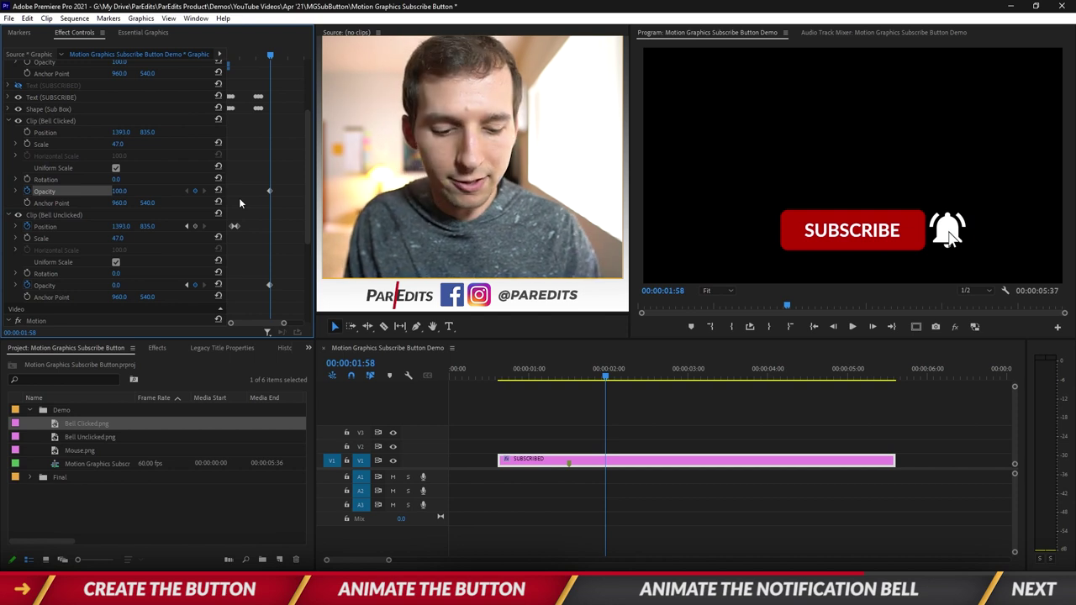
pyautogui.hotkey('shift', 'Left')
pyautogui.hotkey('shift', 'Right')
pyautogui.press('Left')
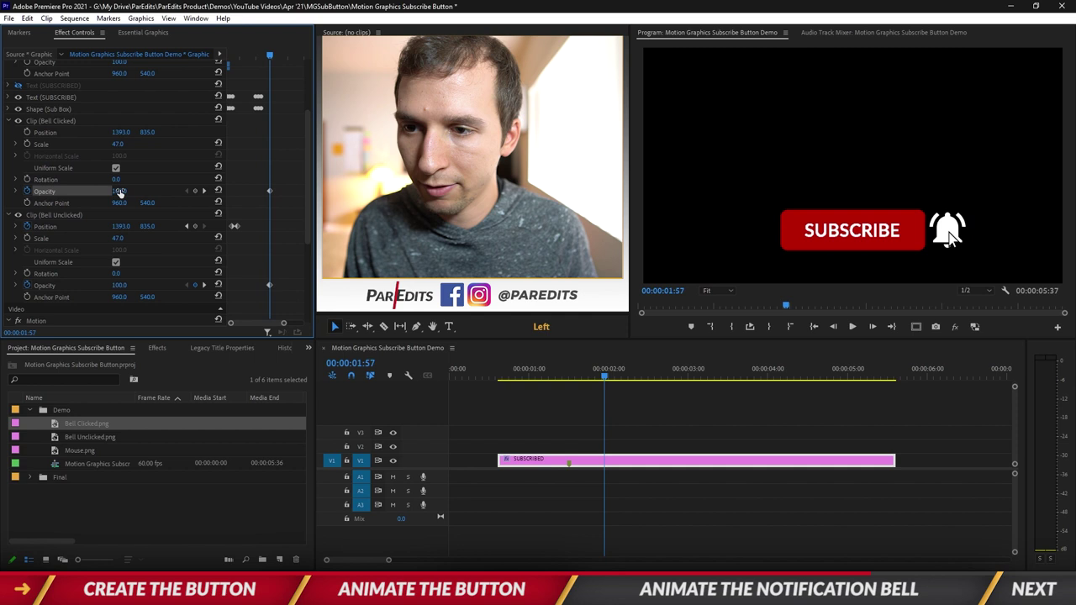
pyautogui.press('Right')
pyautogui.press('Left')
pyautogui.press('Right')
pyautogui.press('Left')
pyautogui.press('Right')
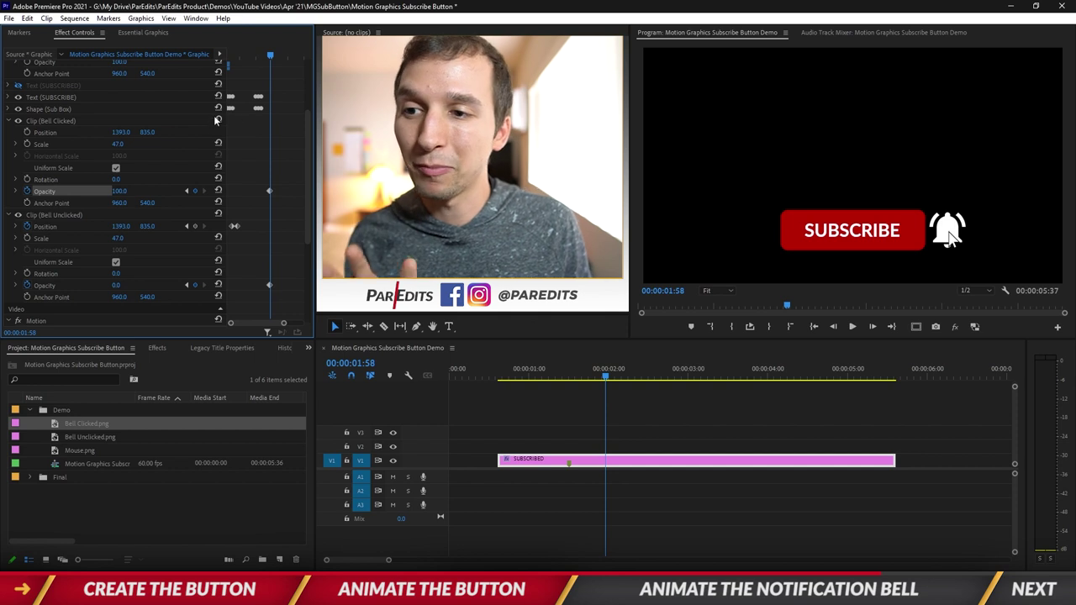
# Start Scale and Rotation keyframes on Bell Clicked, then key Rotation -8 and Scale 52.
pyautogui.click(27, 144)
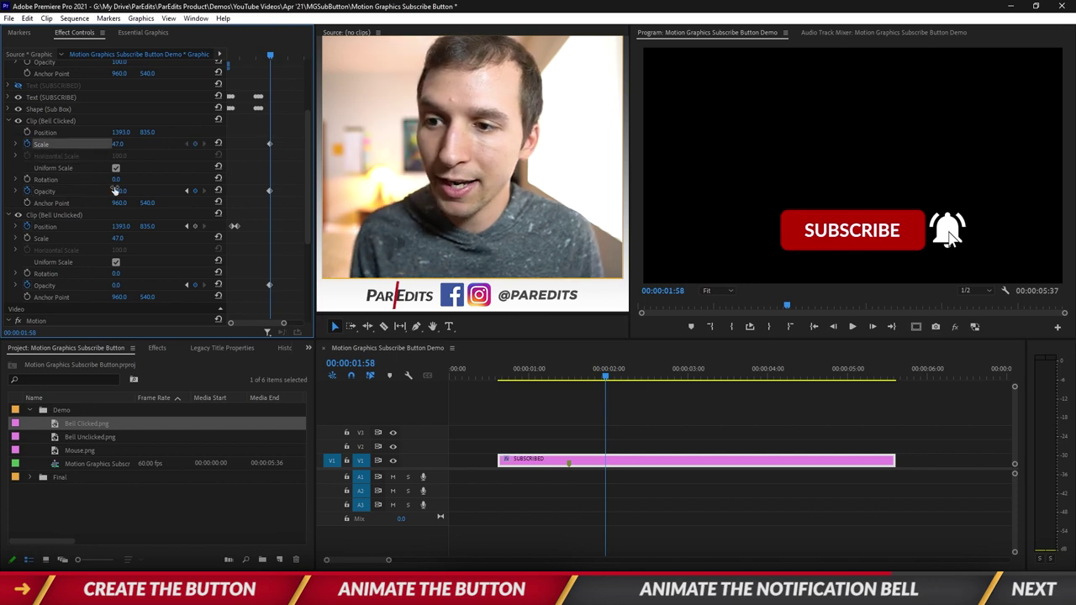
pyautogui.click(28, 179)
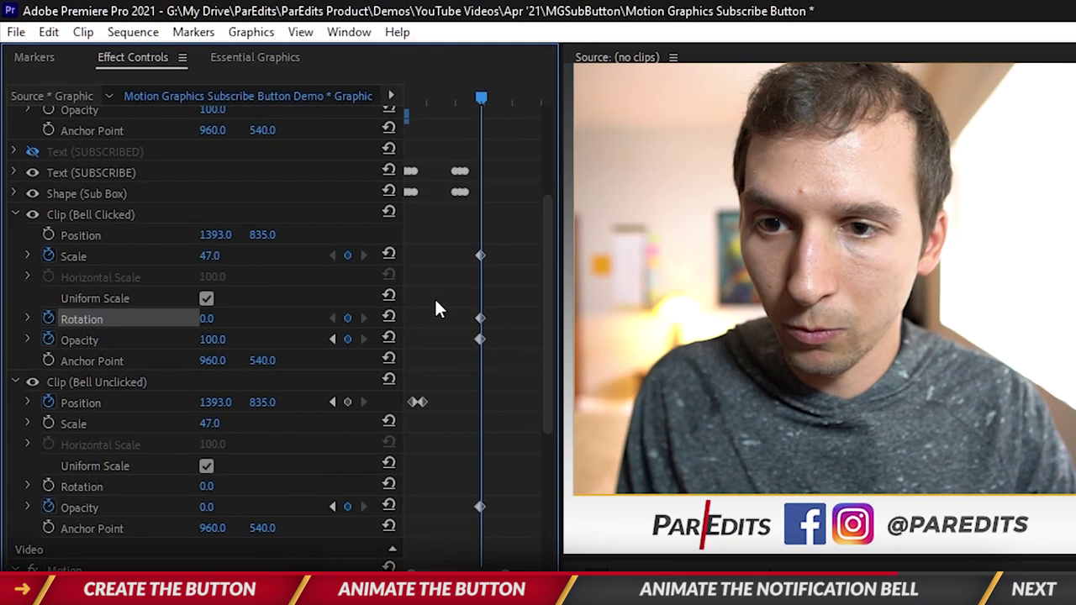
pyautogui.press('Right')
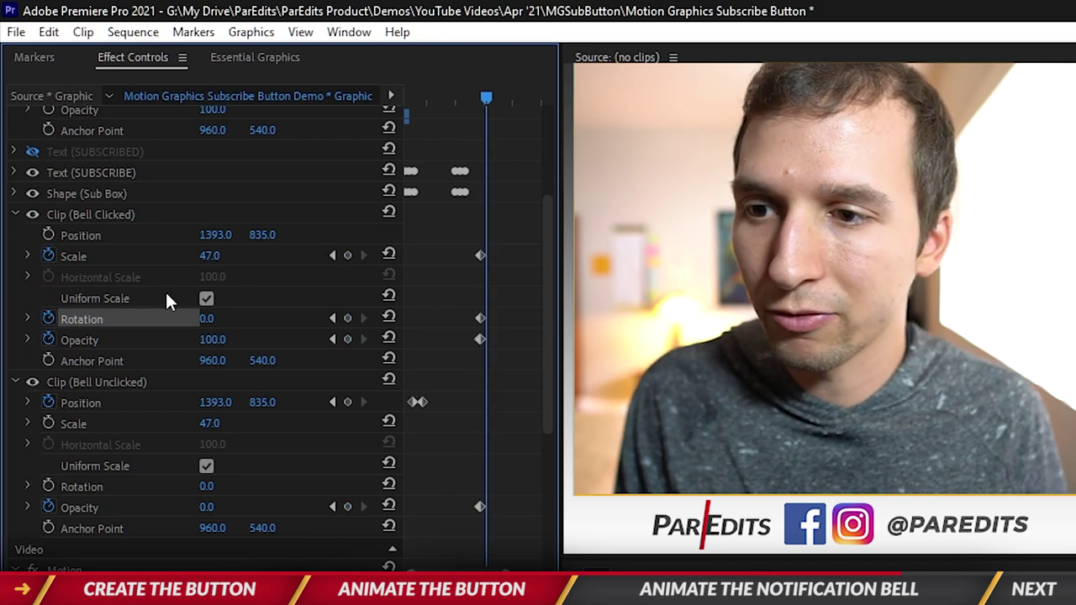
pyautogui.click(209, 319)
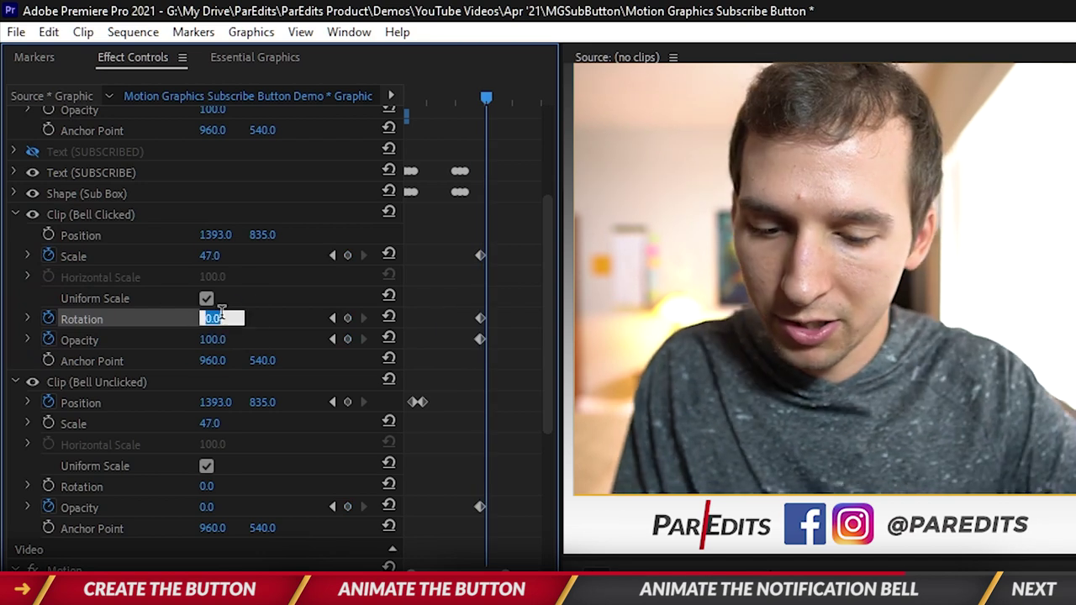
pyautogui.write('-8')
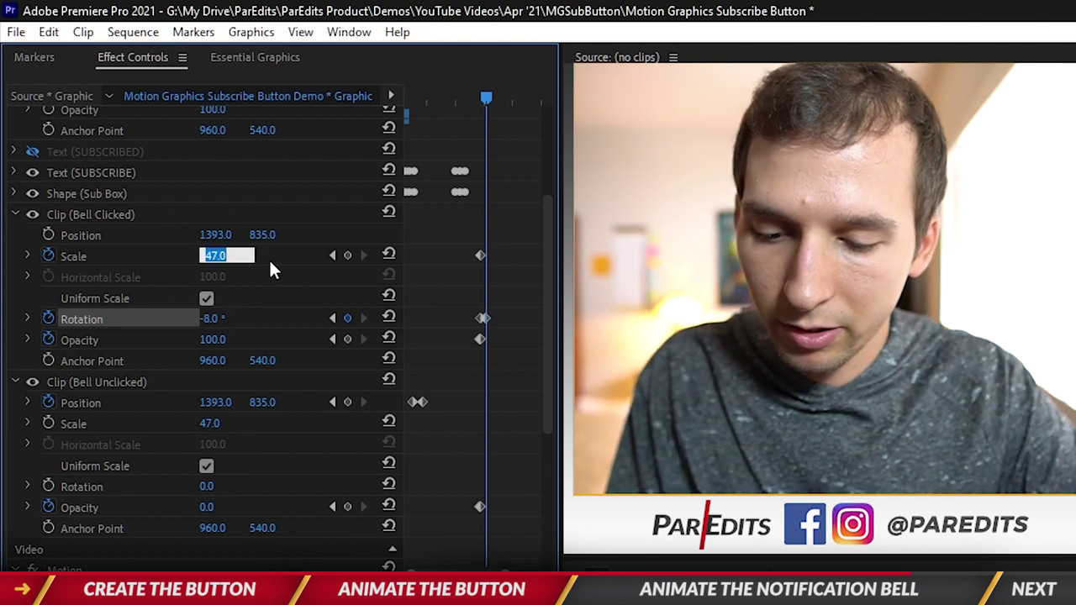
pyautogui.write('52')
pyautogui.press('Return')
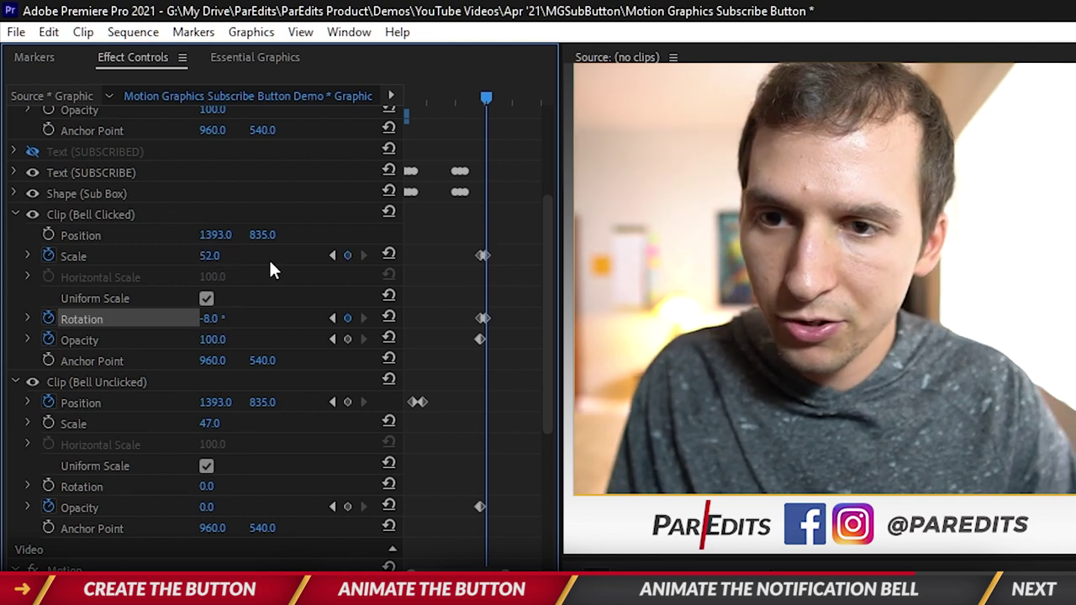
# Key Scale back to 47 with Rotation 8, then Rotation 0 a few frames later.
pyautogui.press('Right')
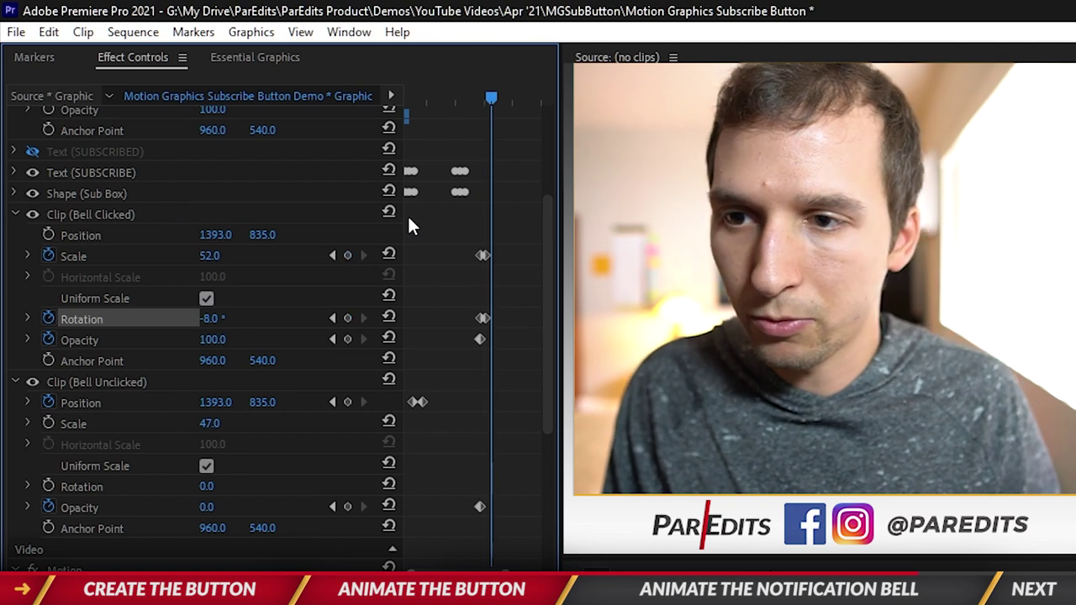
pyautogui.click(212, 257)
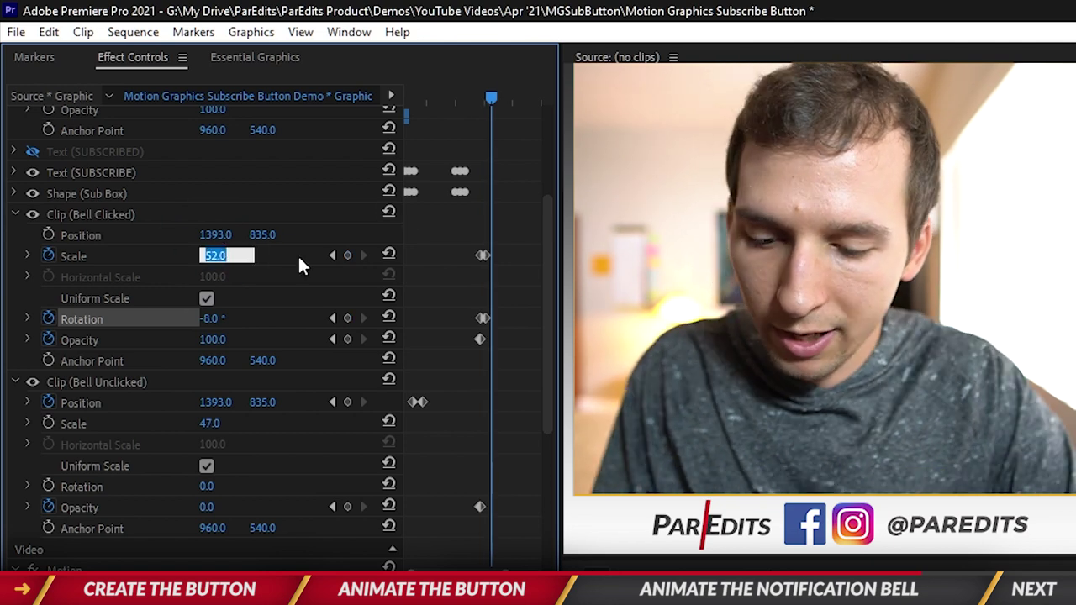
pyautogui.write('47')
pyautogui.press('Return')
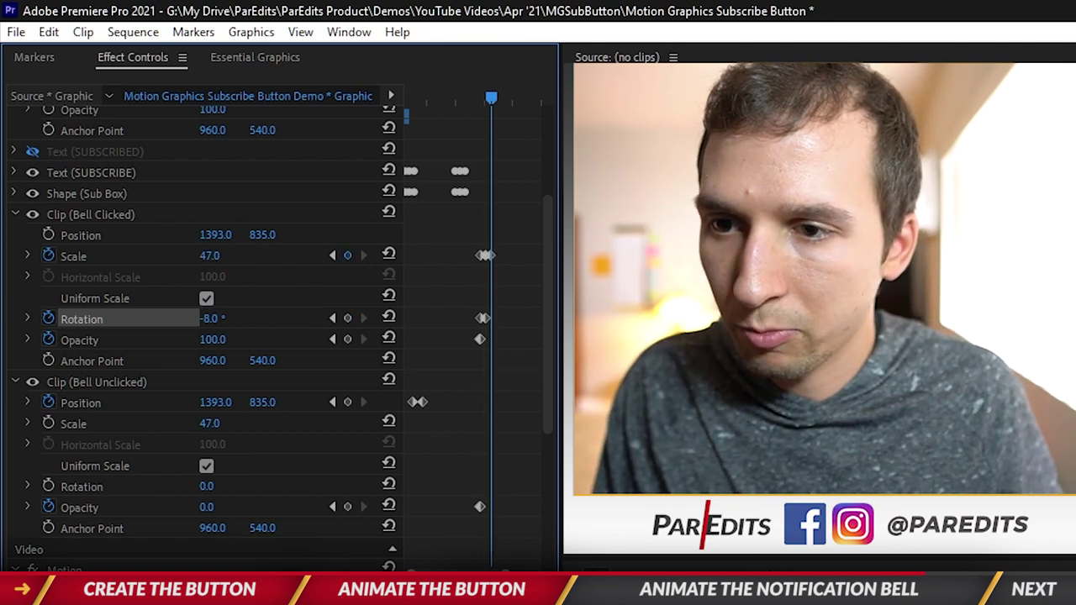
pyautogui.click(216, 318)
pyautogui.write('8')
pyautogui.press('Return')
pyautogui.hotkey('shift', 'Right')
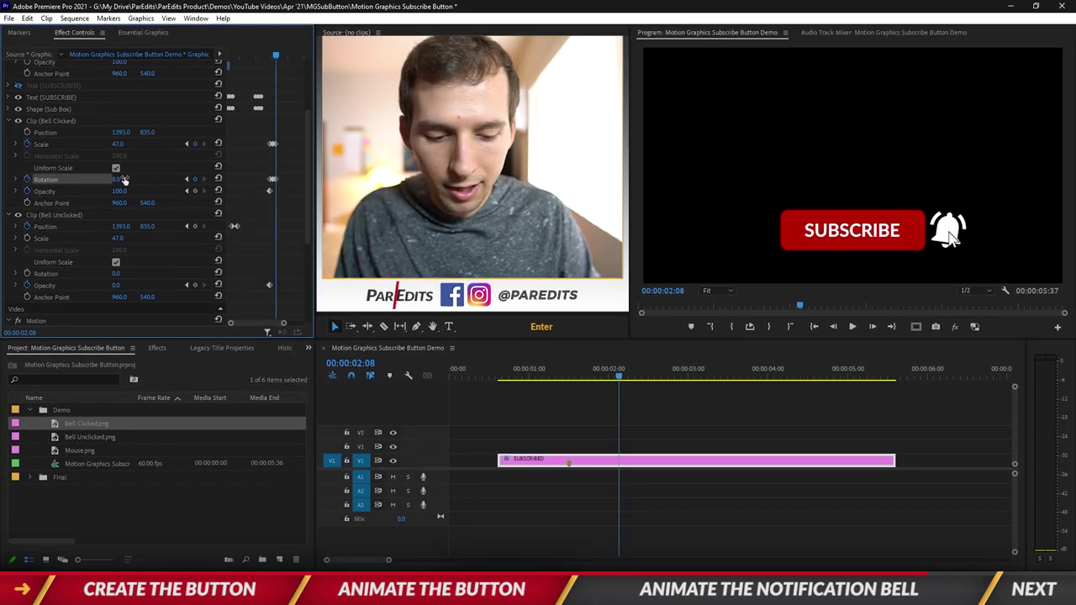
pyautogui.click(123, 179)
pyautogui.write('0')
pyautogui.press('Return')
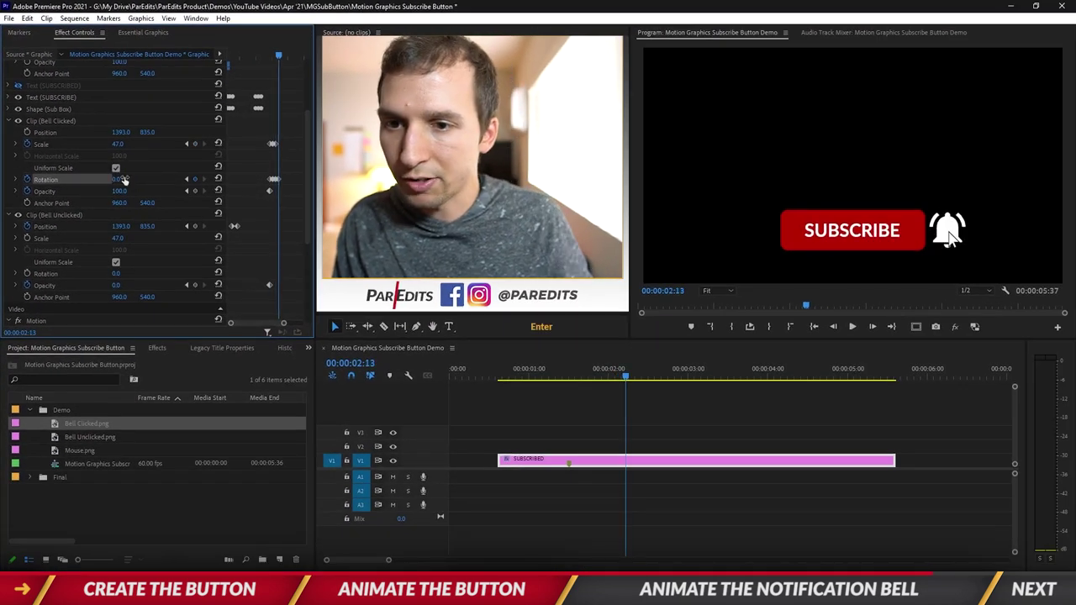
# Play back the button animation from before the bell click.
pyautogui.click(575, 378)
pyautogui.press('space')
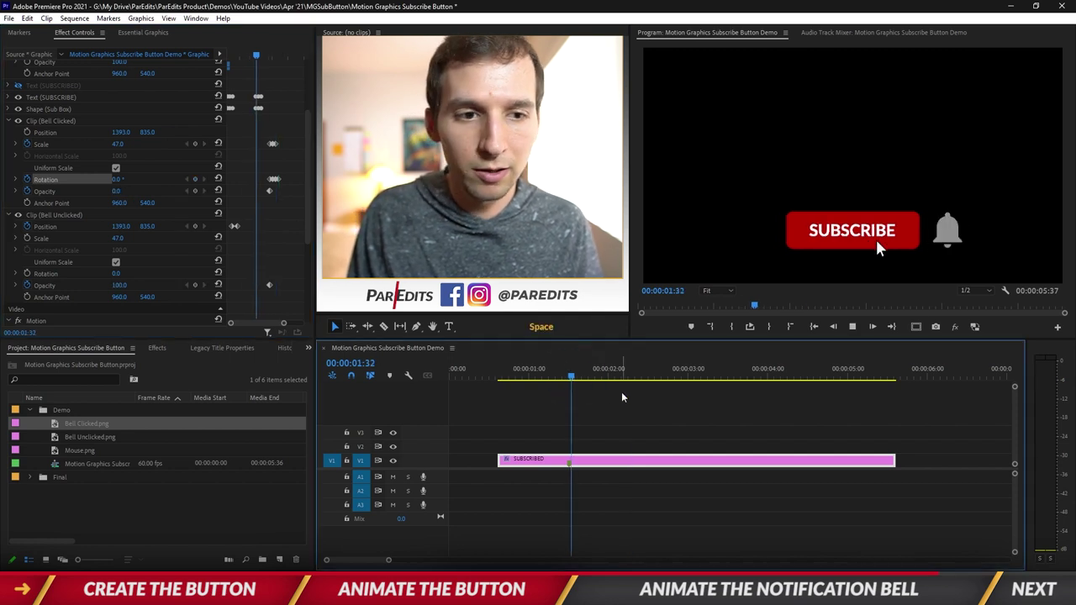
pyautogui.click(501, 373)
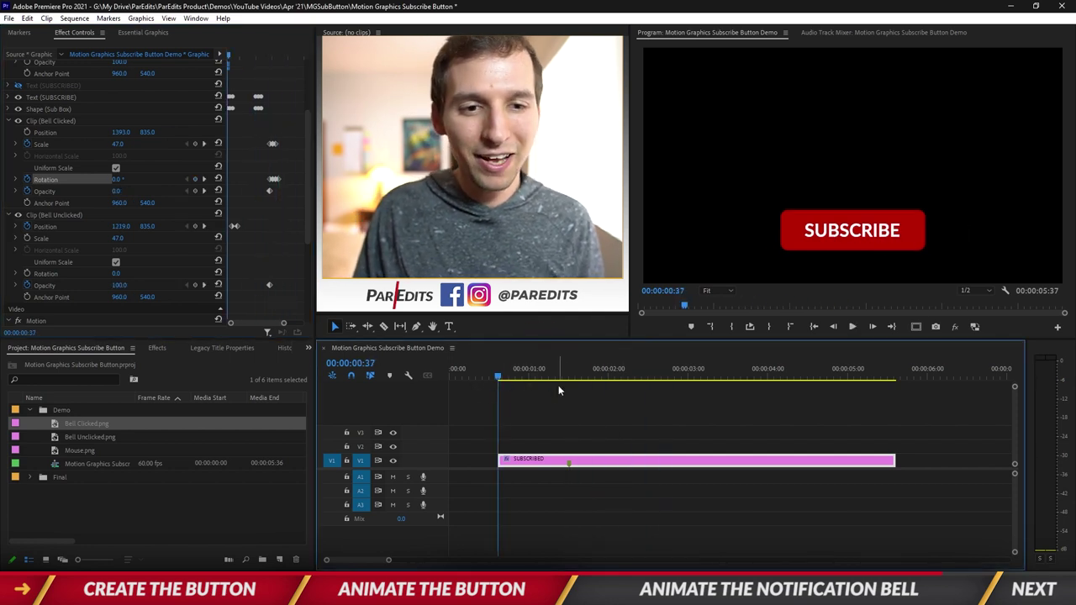
pyautogui.press('space')
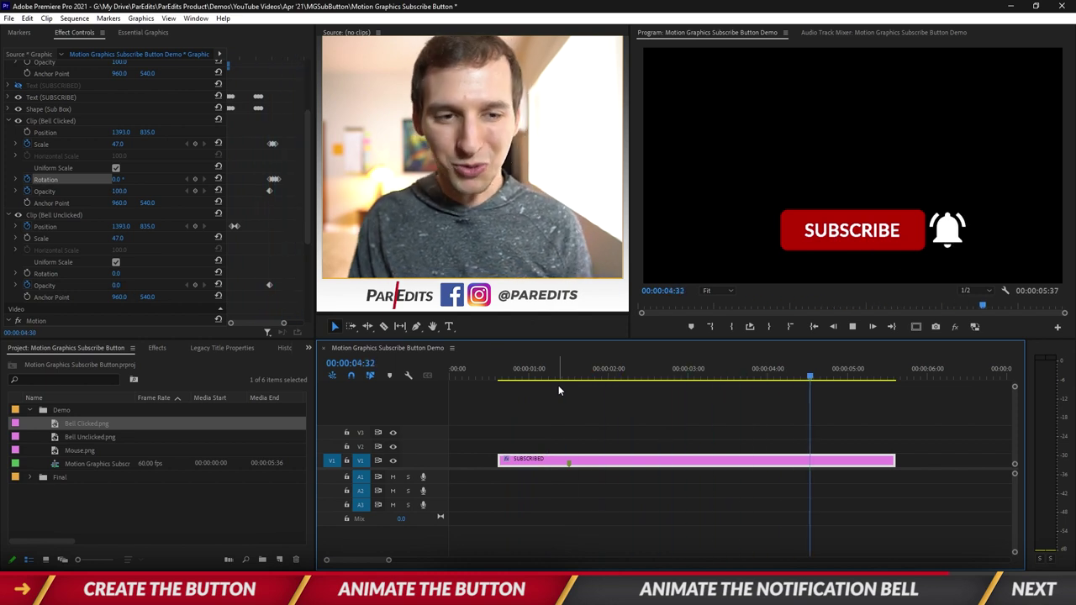
# Add a Cross Dissolve to the graphic clip and trim its end to about 3:19.
pyautogui.click(635, 374)
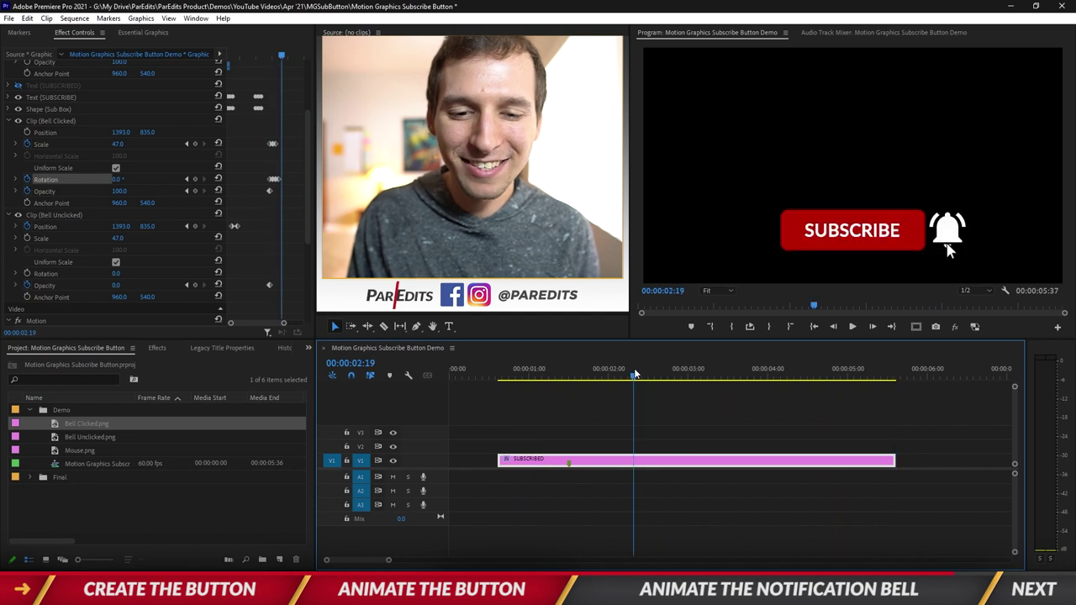
pyautogui.click(891, 458)
pyautogui.hotkey('ctrl', 'd')
pyautogui.moveTo(894, 458); pyautogui.dragTo(713, 458)
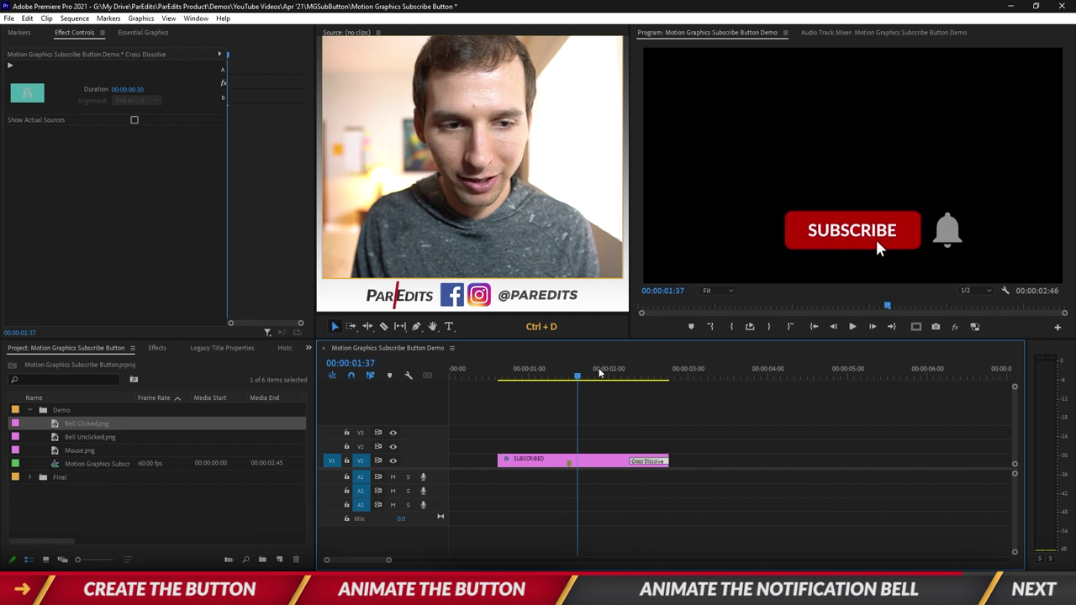
pyautogui.click(604, 374)
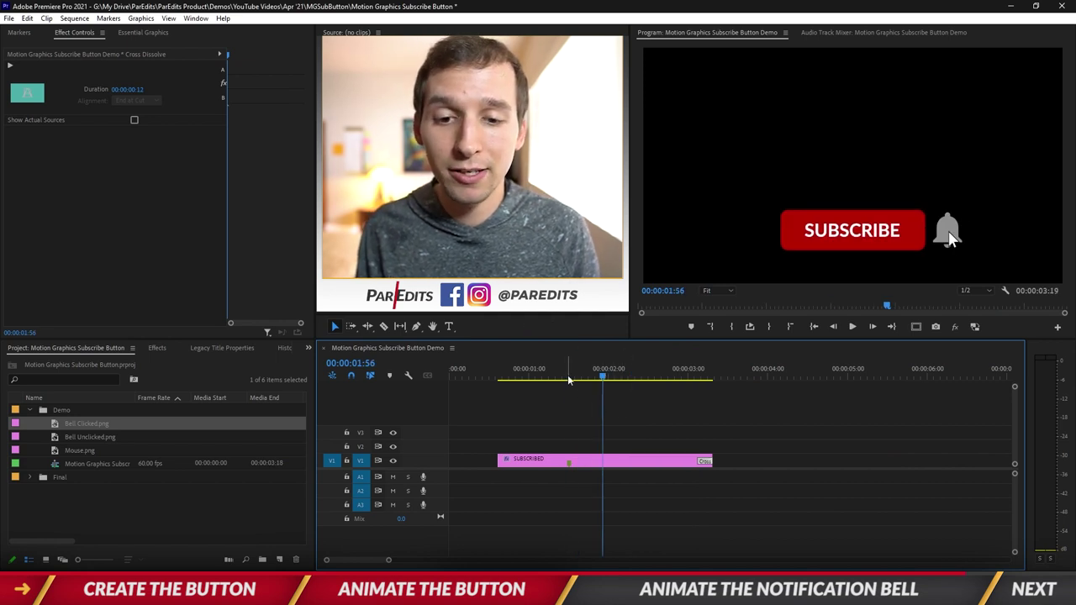
pyautogui.moveTo(570, 378); pyautogui.dragTo(603, 380)
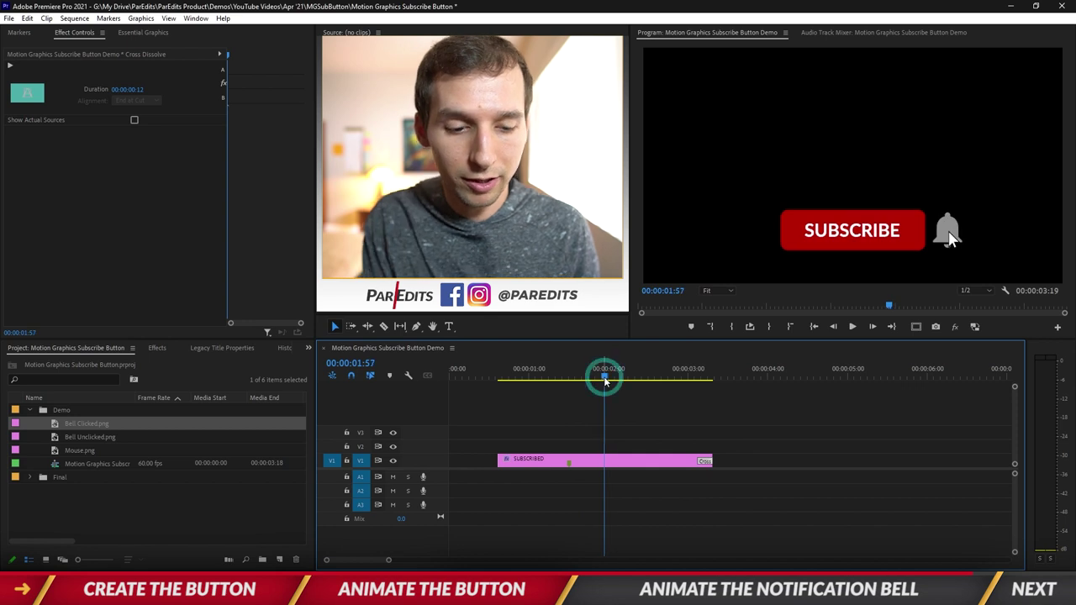
pyautogui.click(626, 462)
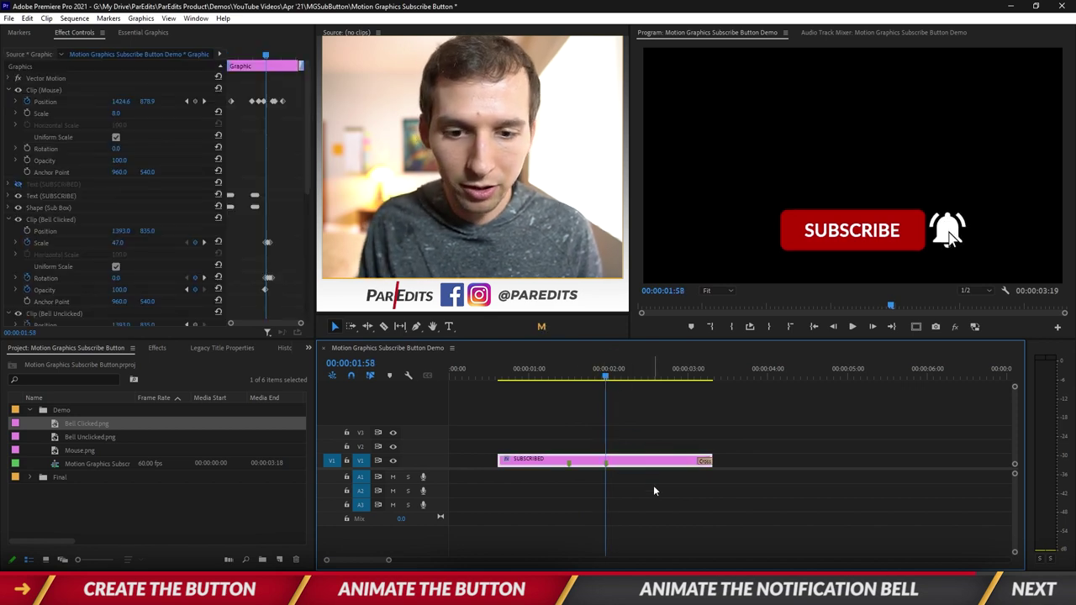
pyautogui.click(654, 487)
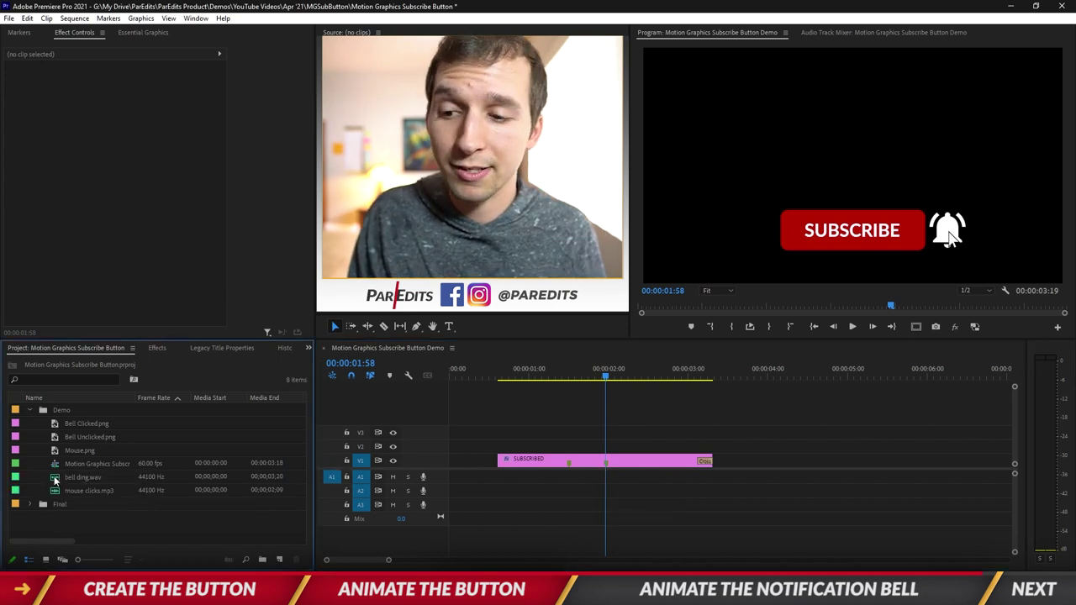
# Place bell ding.wav on A1 at 1:58 and select mouse clicks.mp3.
pyautogui.moveTo(55, 481); pyautogui.dragTo(602, 475)
pyautogui.click(466, 511)
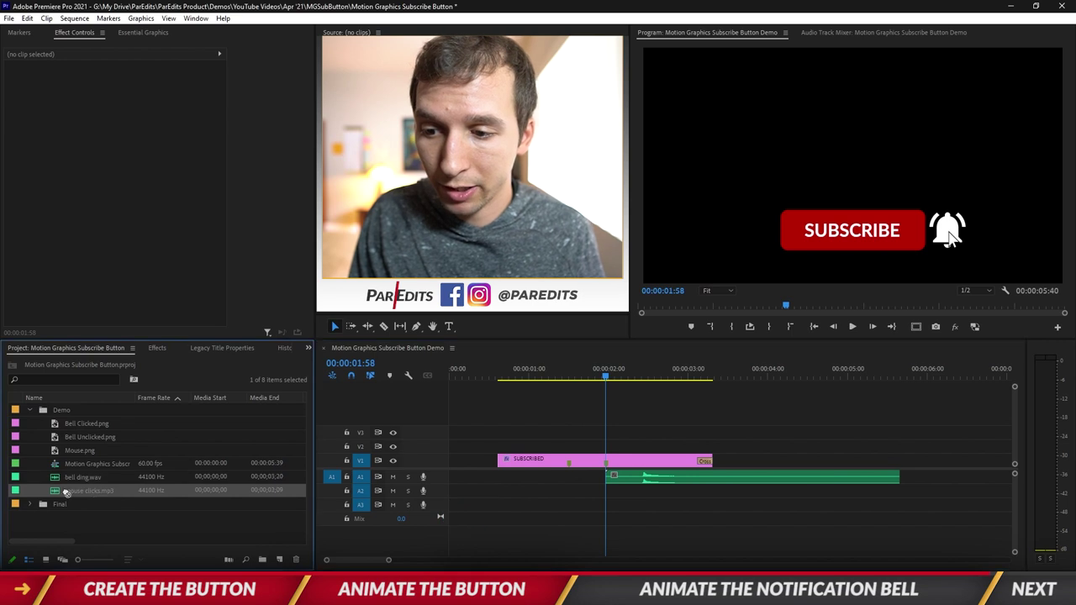